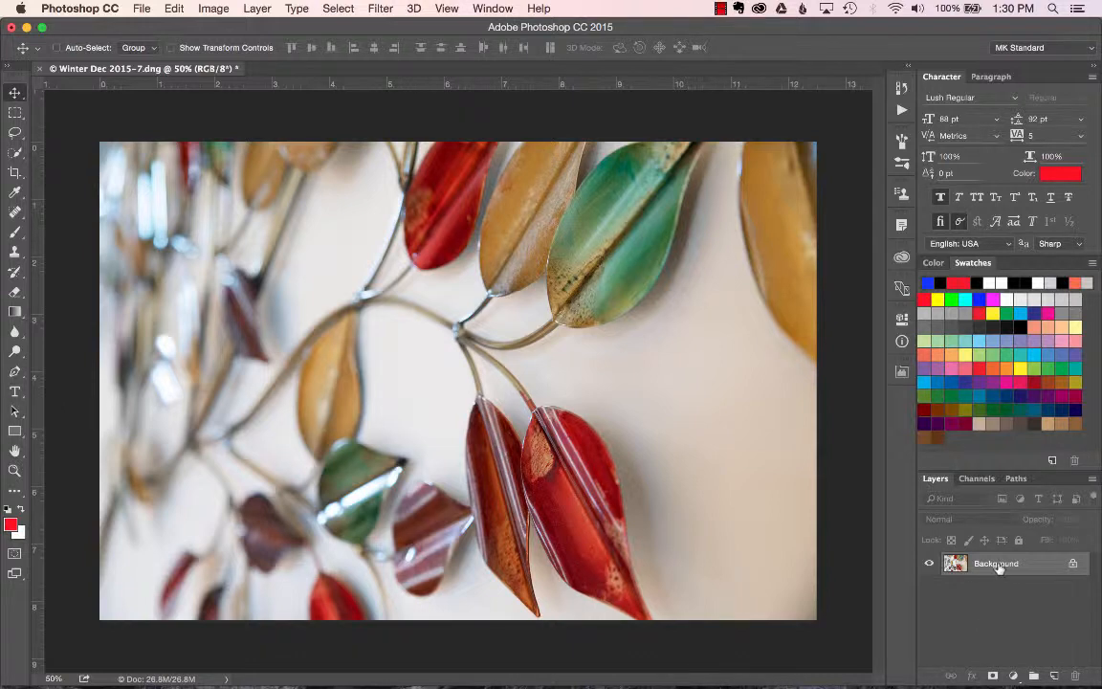
# Duplicate the Background layer and set the copy's blend mode to Overlay.
pyautogui.moveTo(999, 566); pyautogui.dragTo(1056, 676)
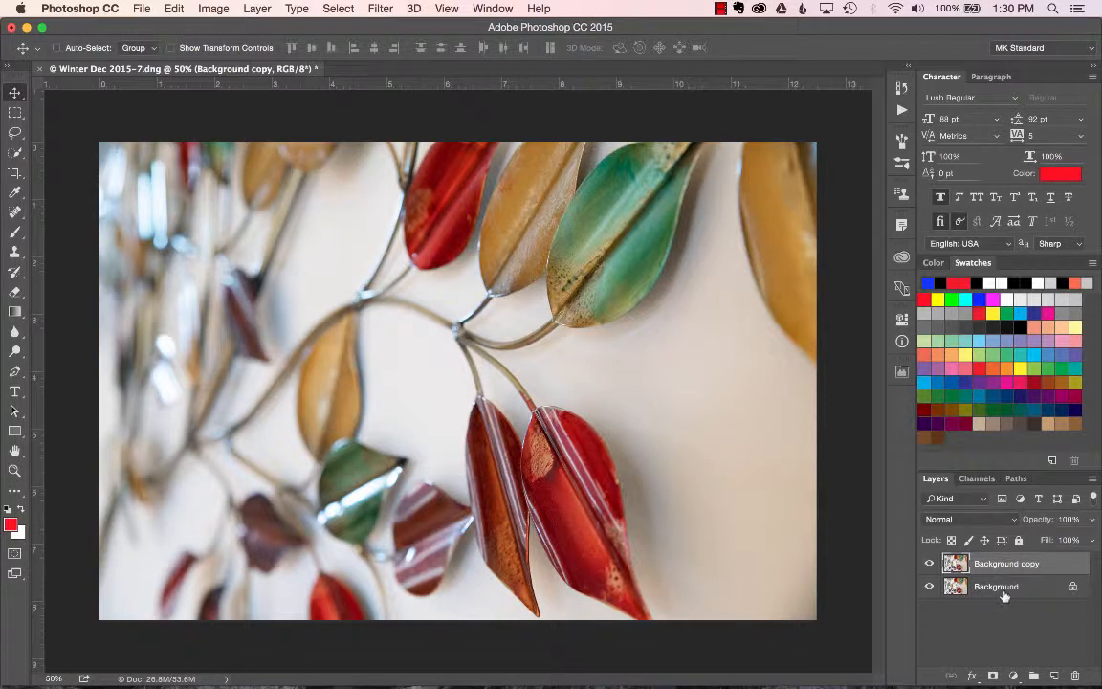
pyautogui.click(1012, 521)
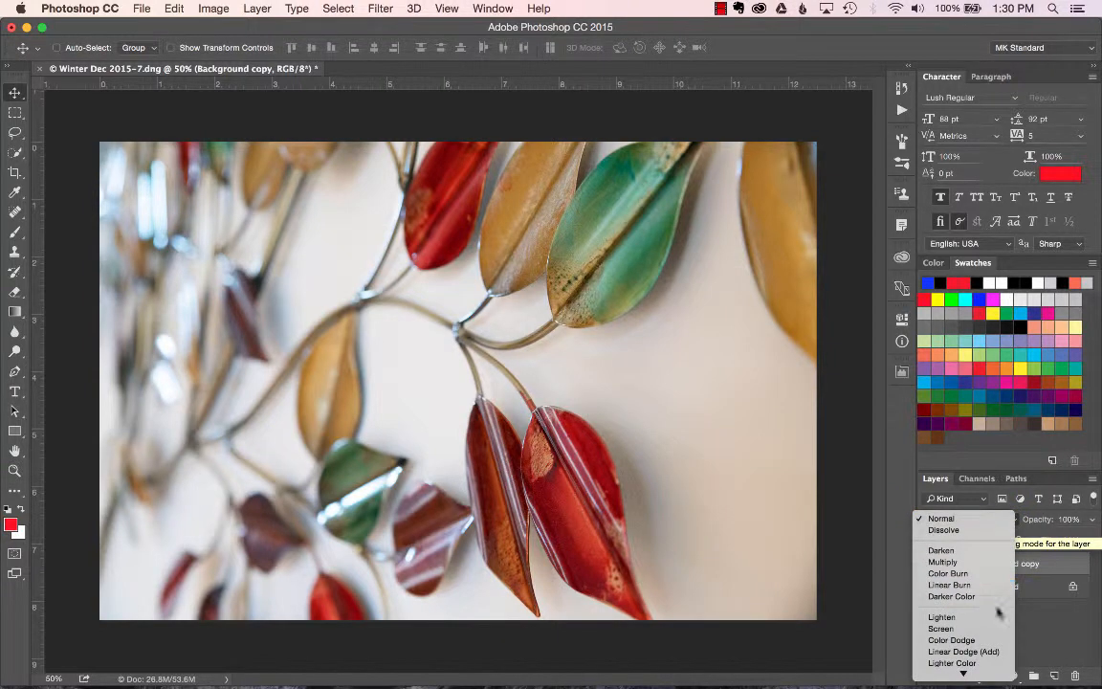
pyautogui.moveTo(985, 673)
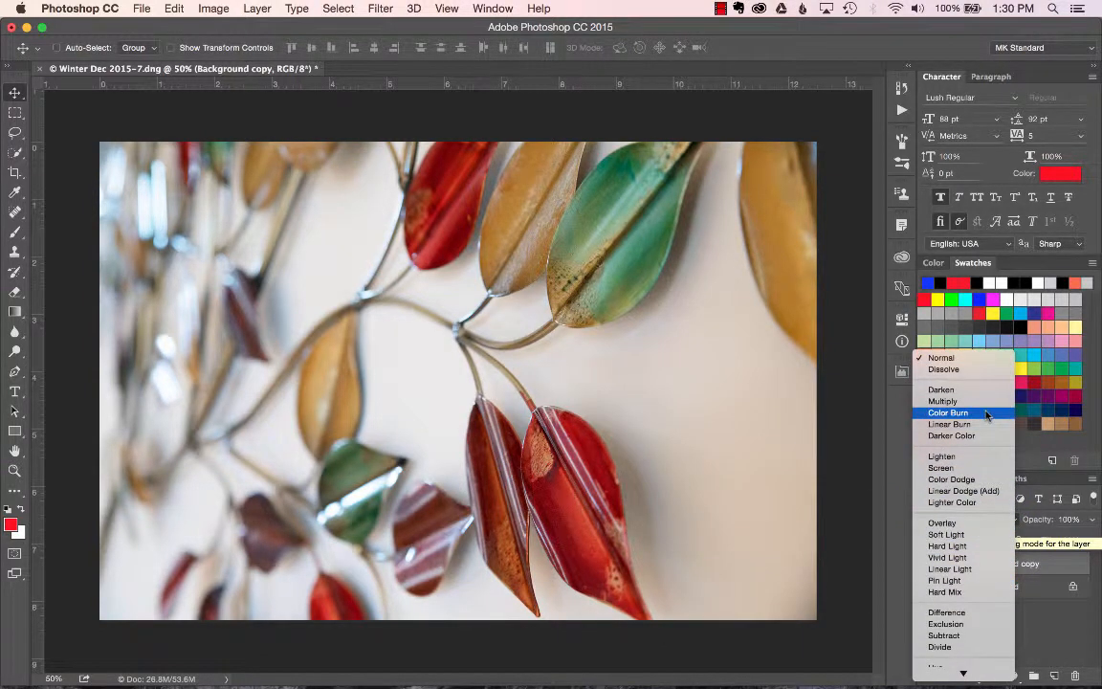
pyautogui.click(976, 526)
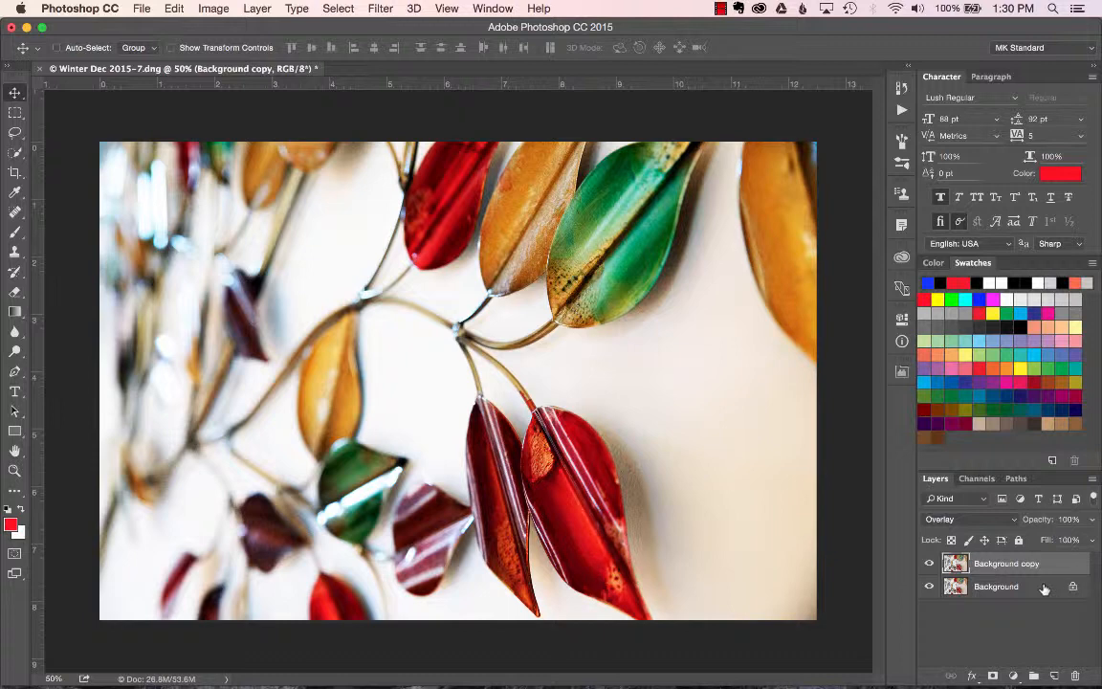
# Reset the Background copy's blend mode to Normal and browse the full list of blend modes.
pyautogui.click(947, 519)
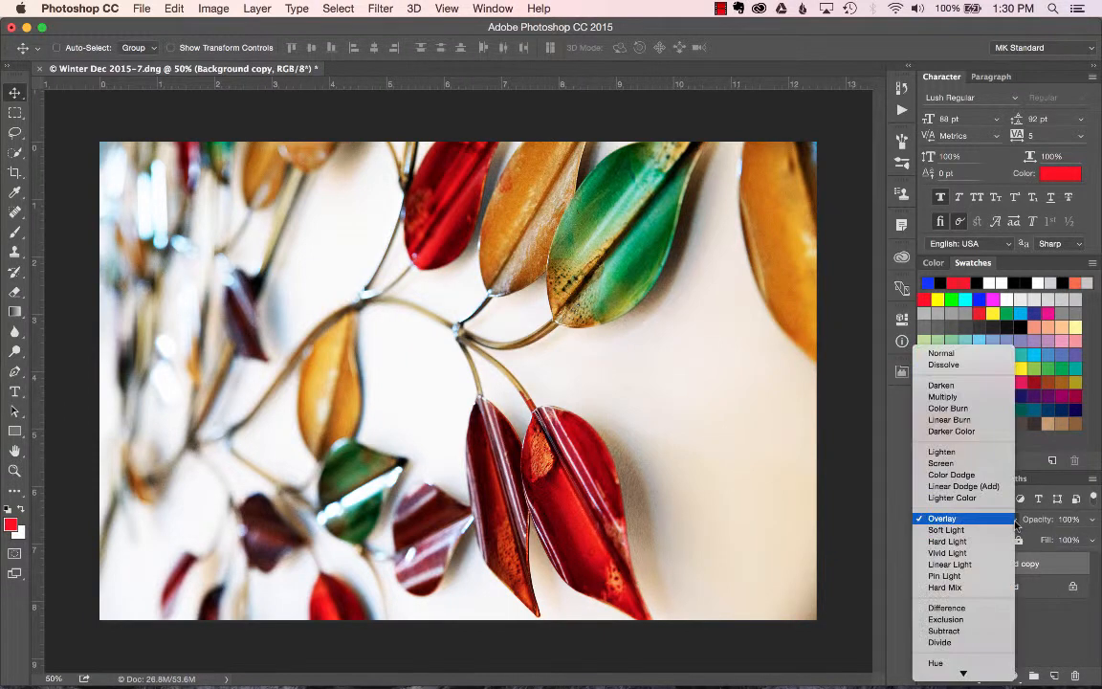
pyautogui.click(961, 353)
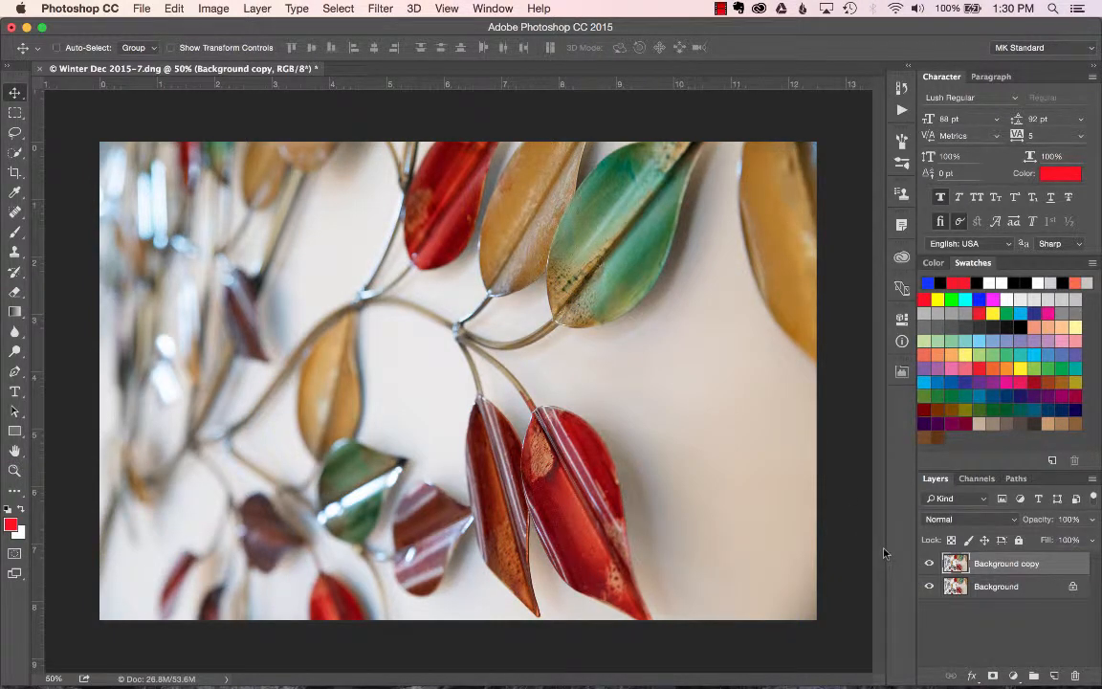
pyautogui.click(974, 519)
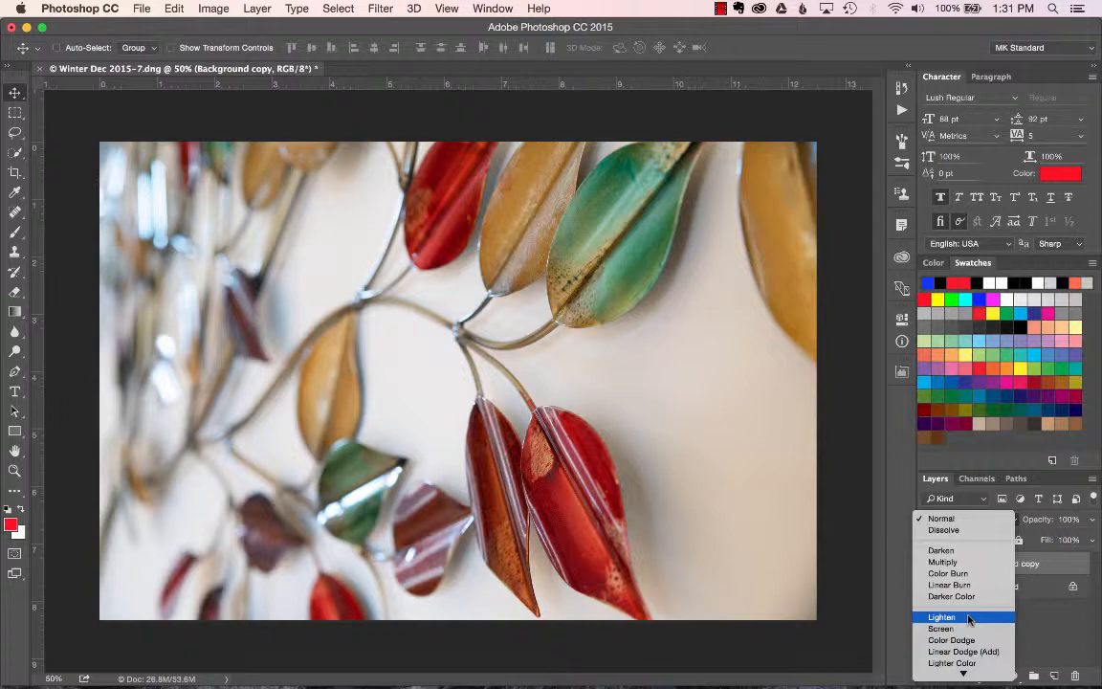
pyautogui.scroll(-5, 969, 612)
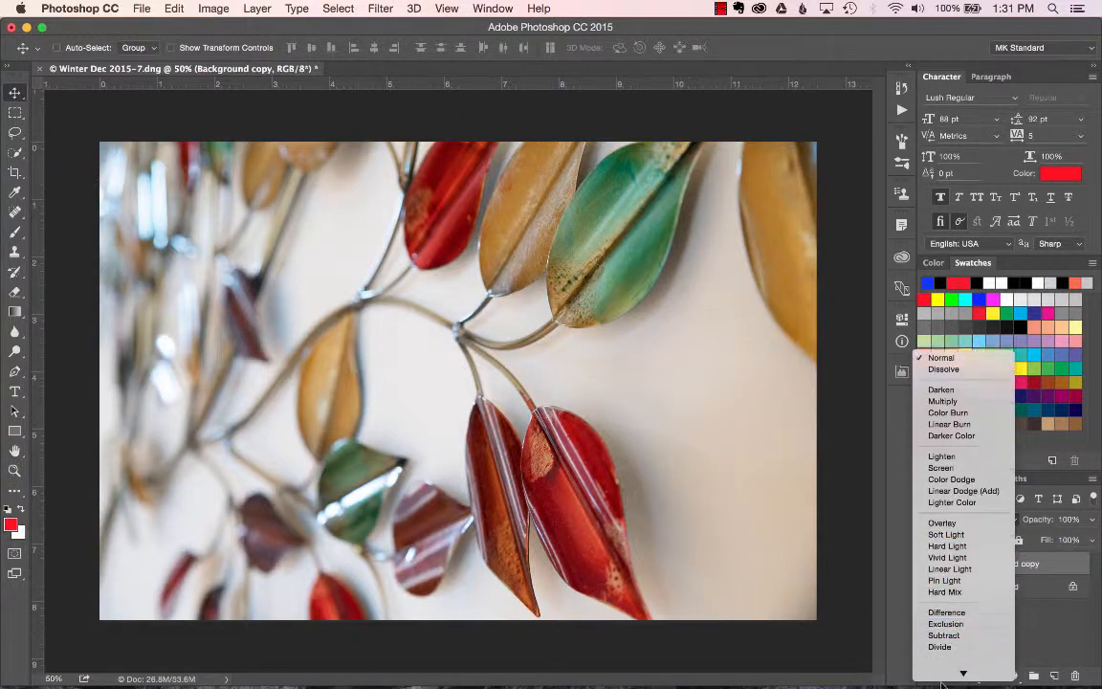
pyautogui.scroll(-2, 961, 588)
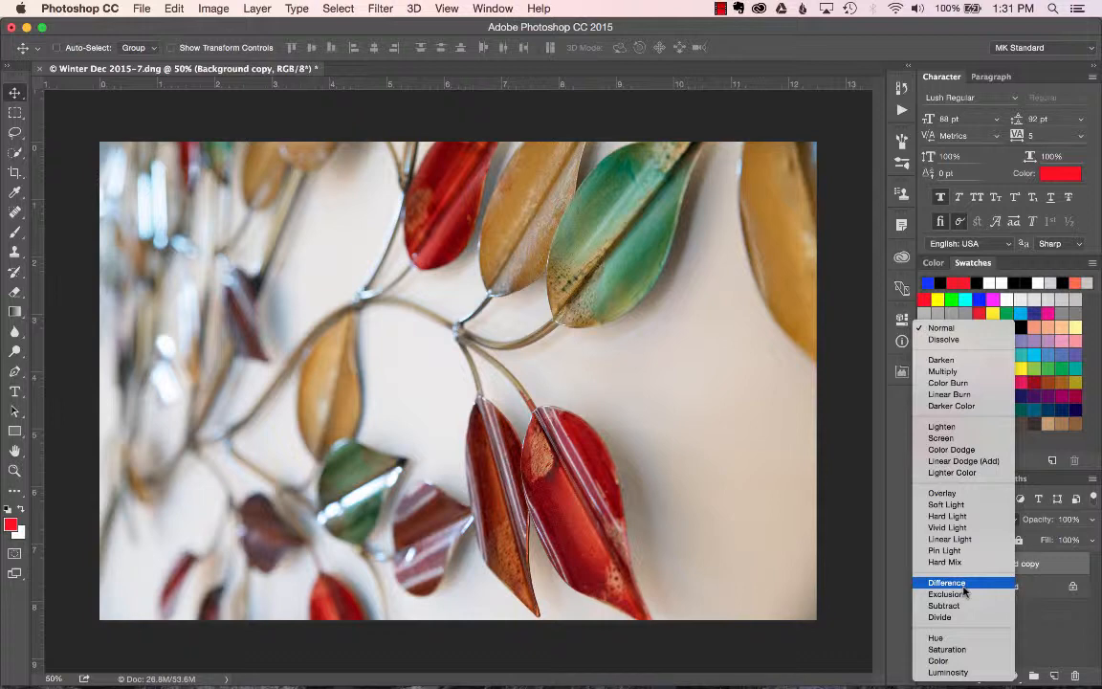
pyautogui.click(1041, 626)
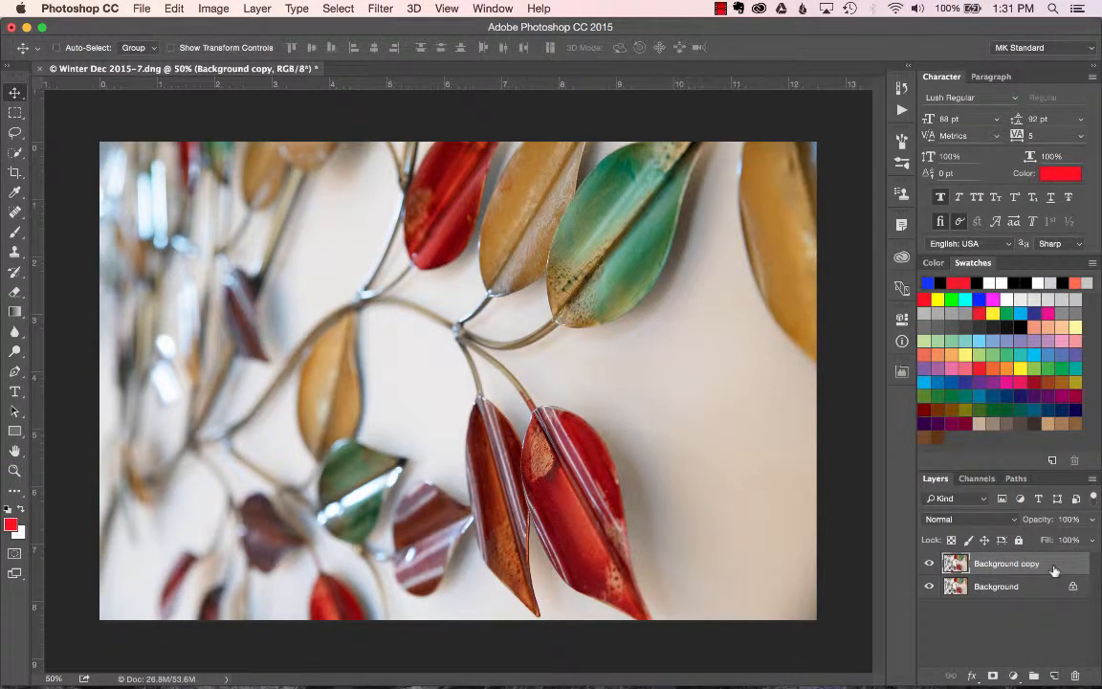
# Invert the colours of the Background copy layer.
pyautogui.click(220, 11)
pyautogui.moveTo(244, 49)
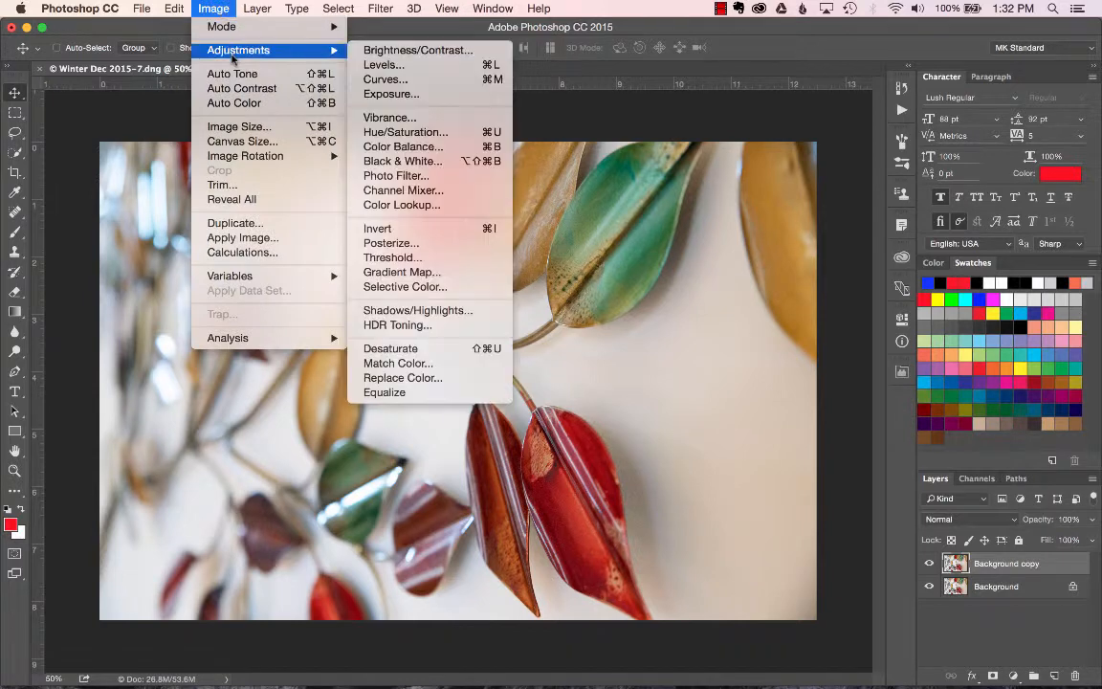
pyautogui.click(466, 229)
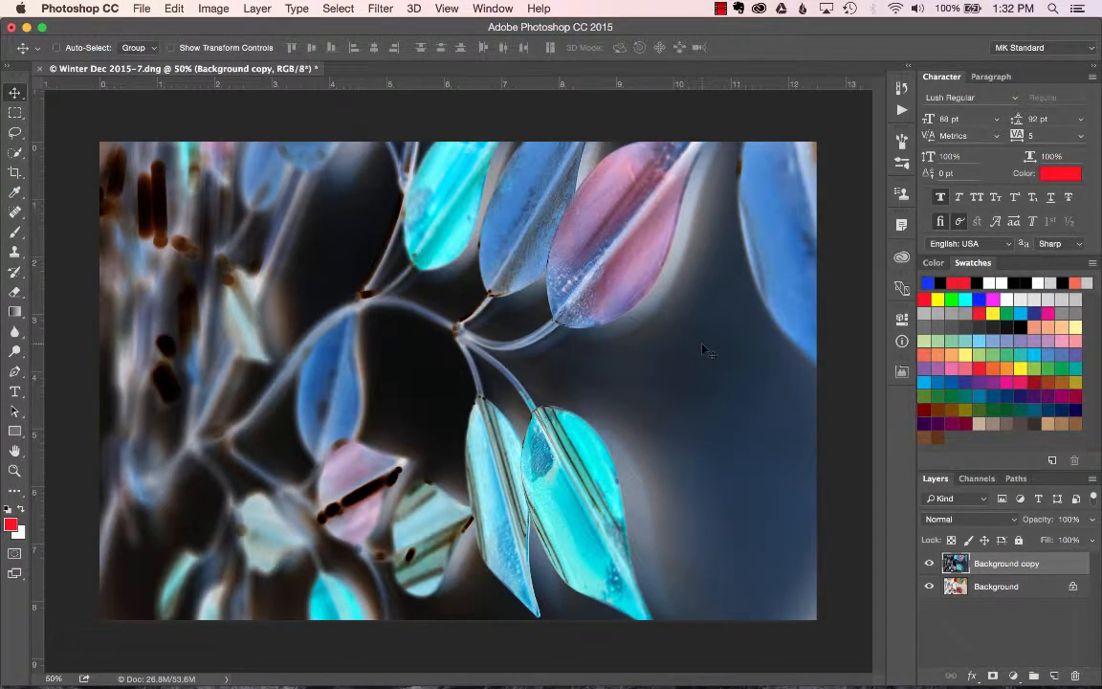
# Set the inverted copy's blend mode to Difference, then step through Exclusion and Subtract to Divide.
pyautogui.click(969, 519)
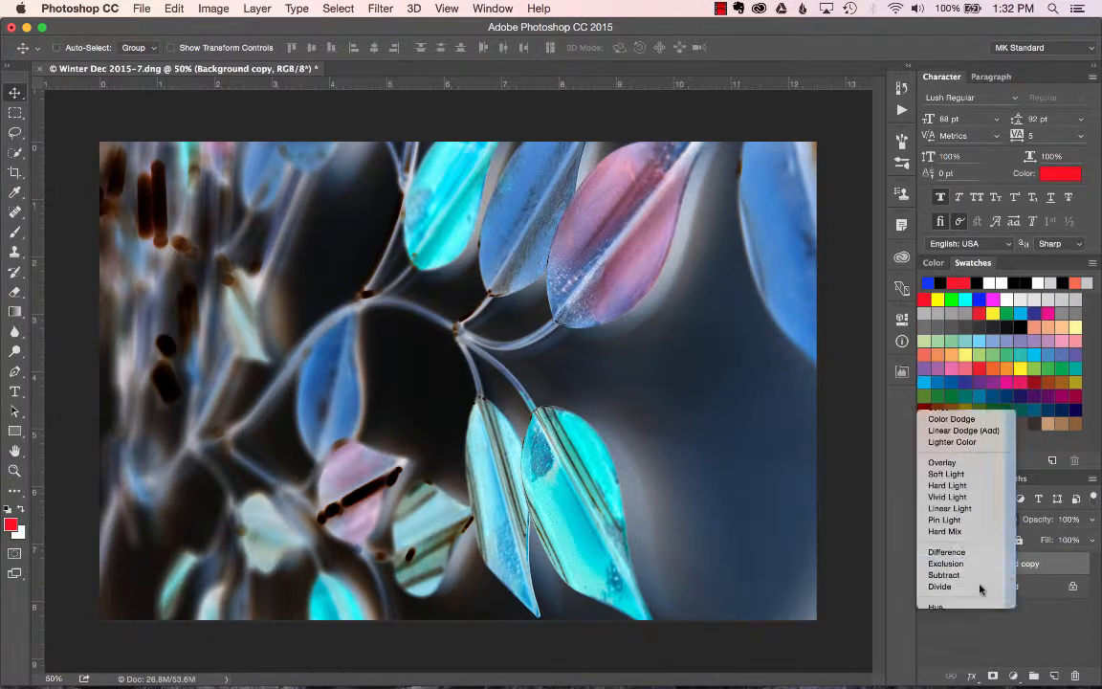
pyautogui.click(976, 580)
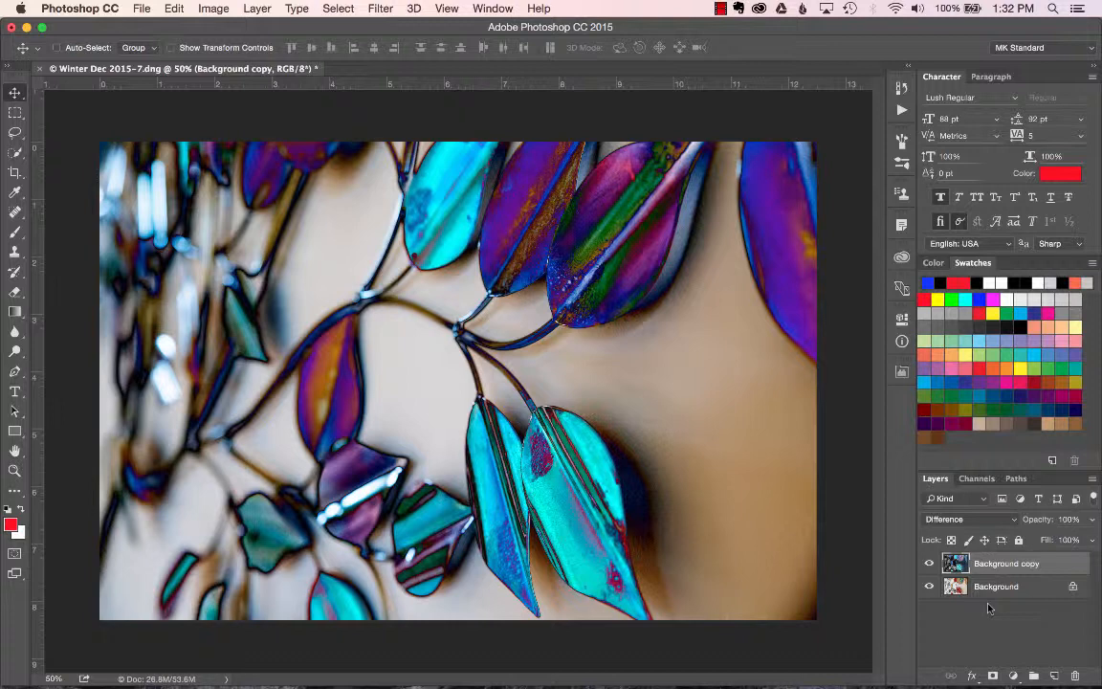
pyautogui.hotkey('shift', '+')
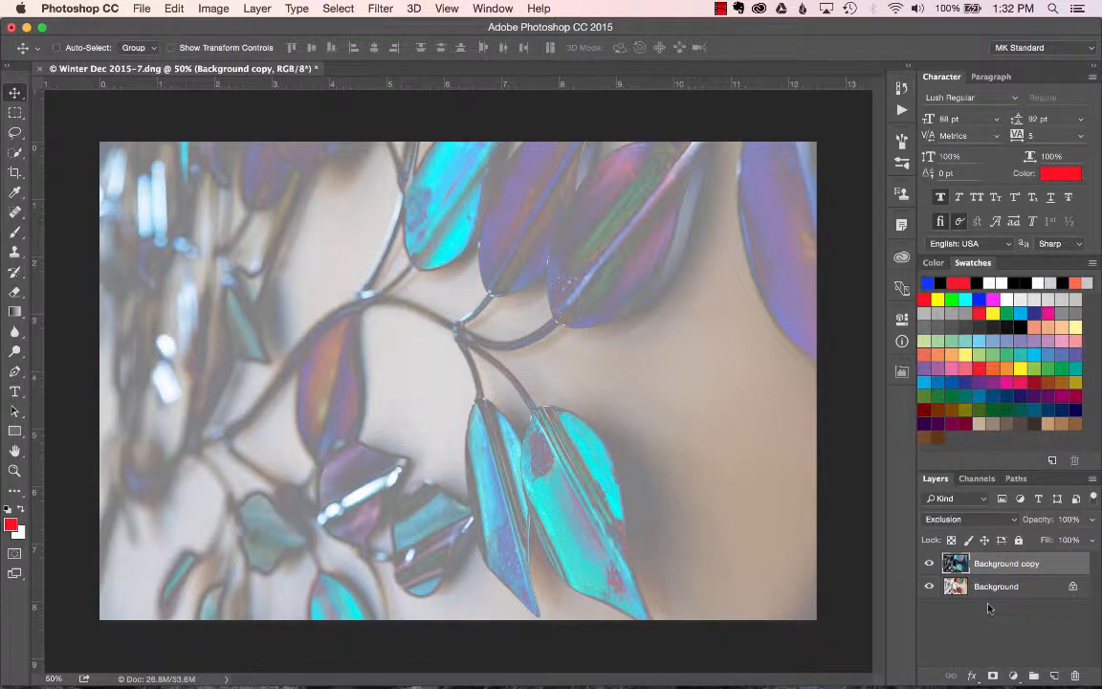
pyautogui.hotkey('shift', '+')
pyautogui.hotkey('shift', '+')
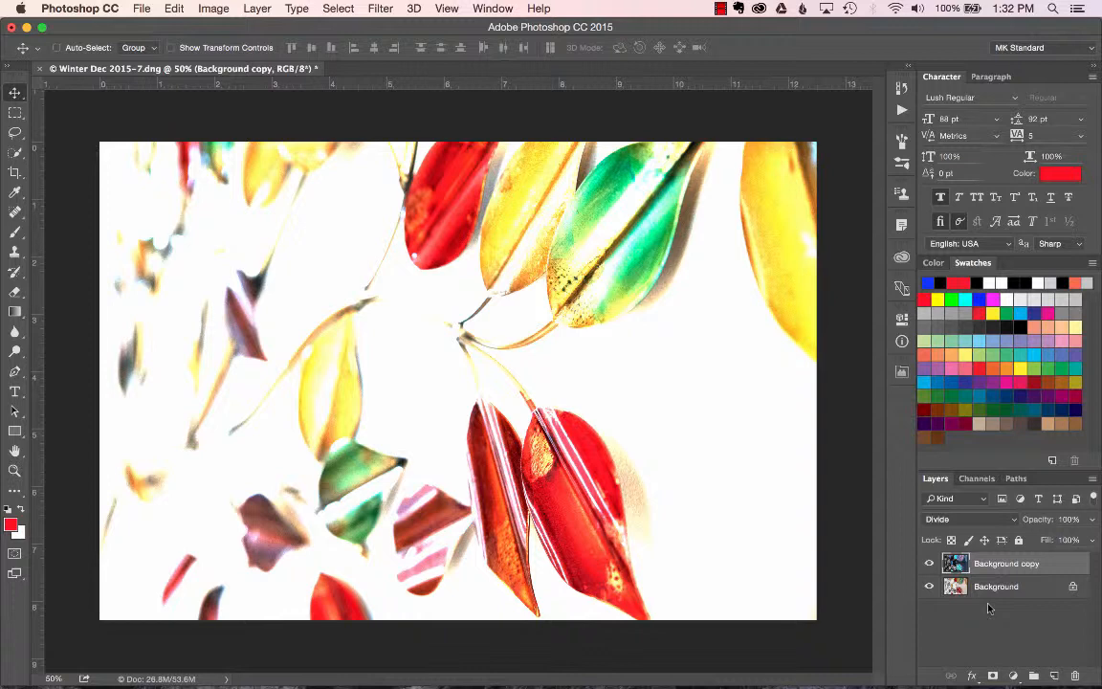
# Set the copy's blend mode back to Normal and invert the layer again to restore its colours.
pyautogui.click(964, 517)
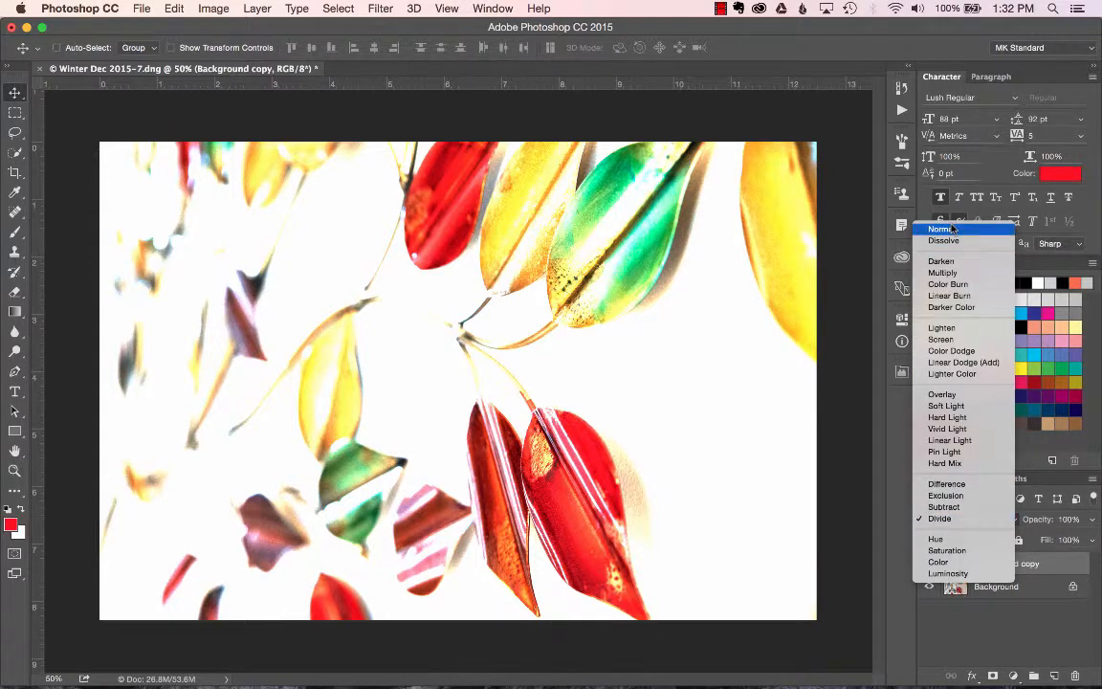
pyautogui.click(942, 242)
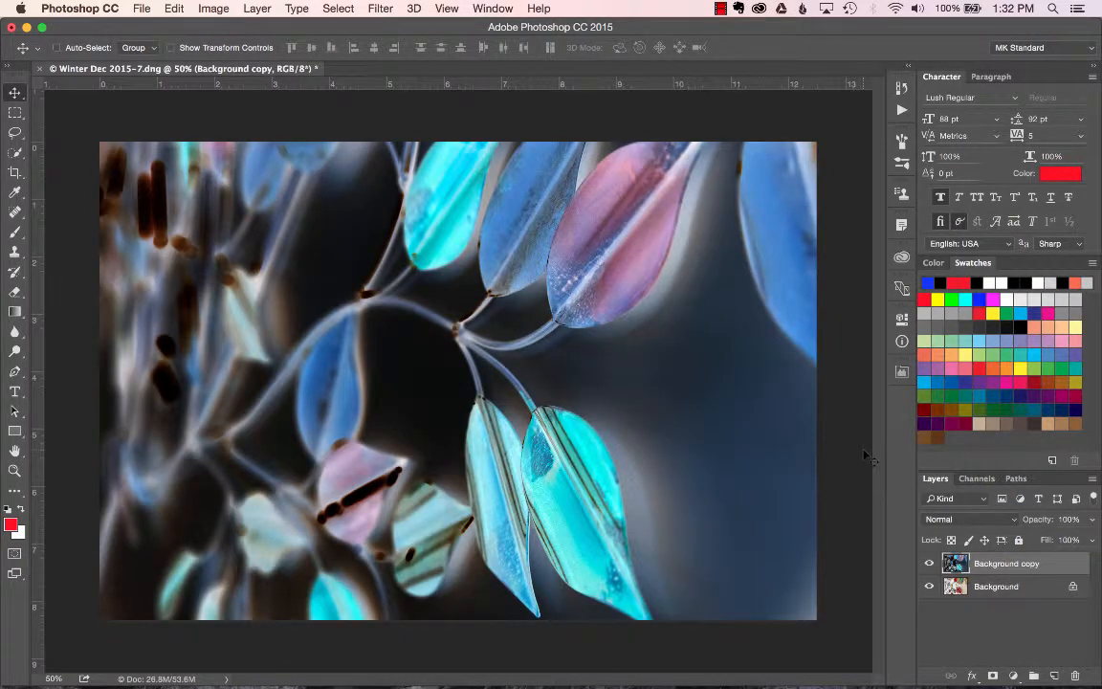
pyautogui.press('super+i')
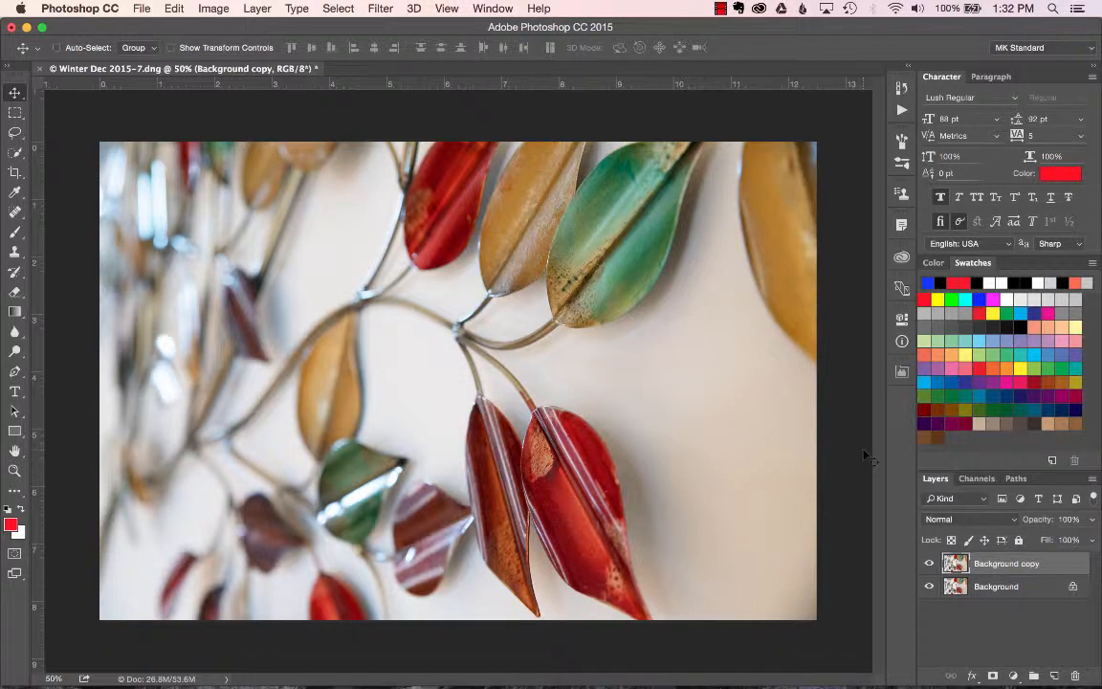
pyautogui.click(956, 518)
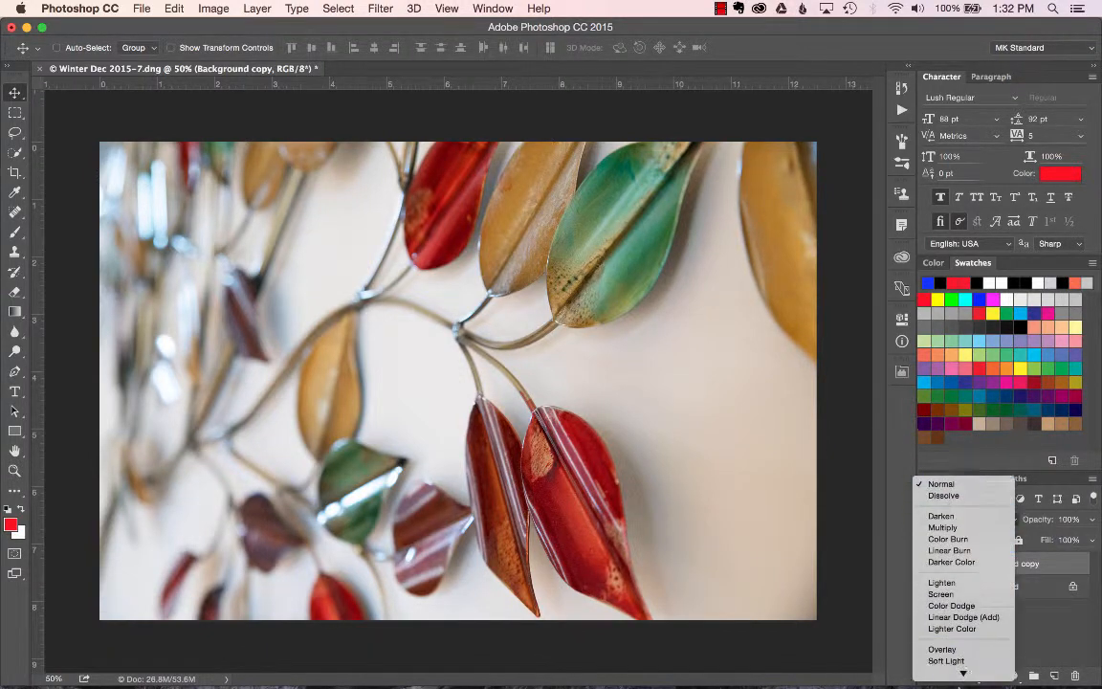
pyautogui.moveTo(963, 673)
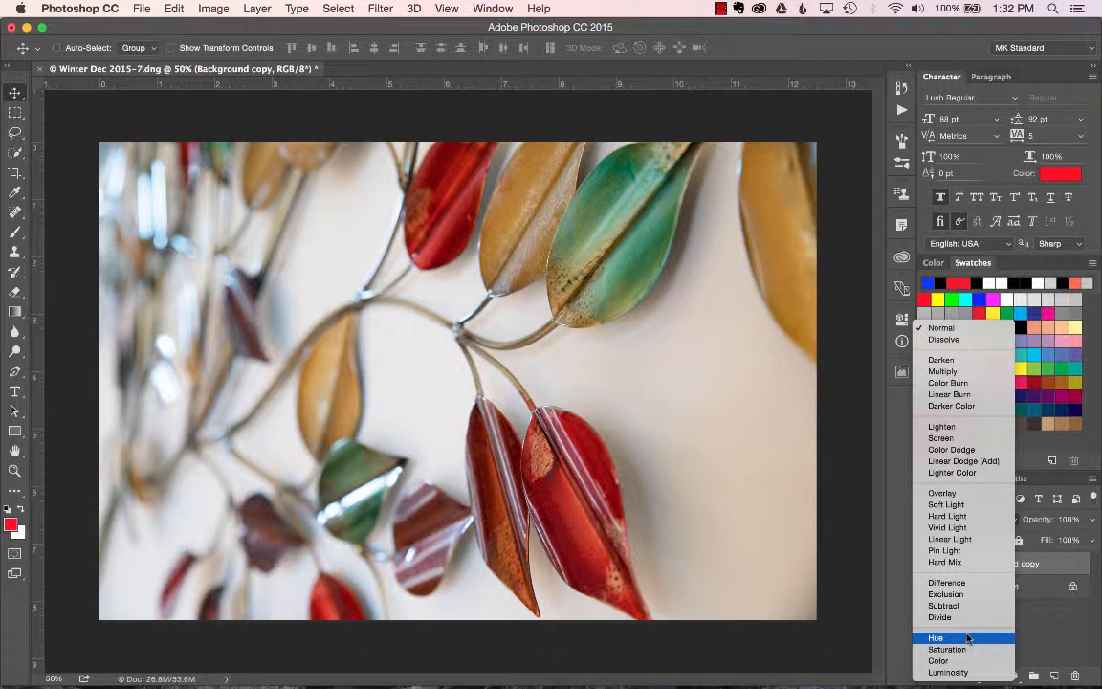
pyautogui.click(894, 588)
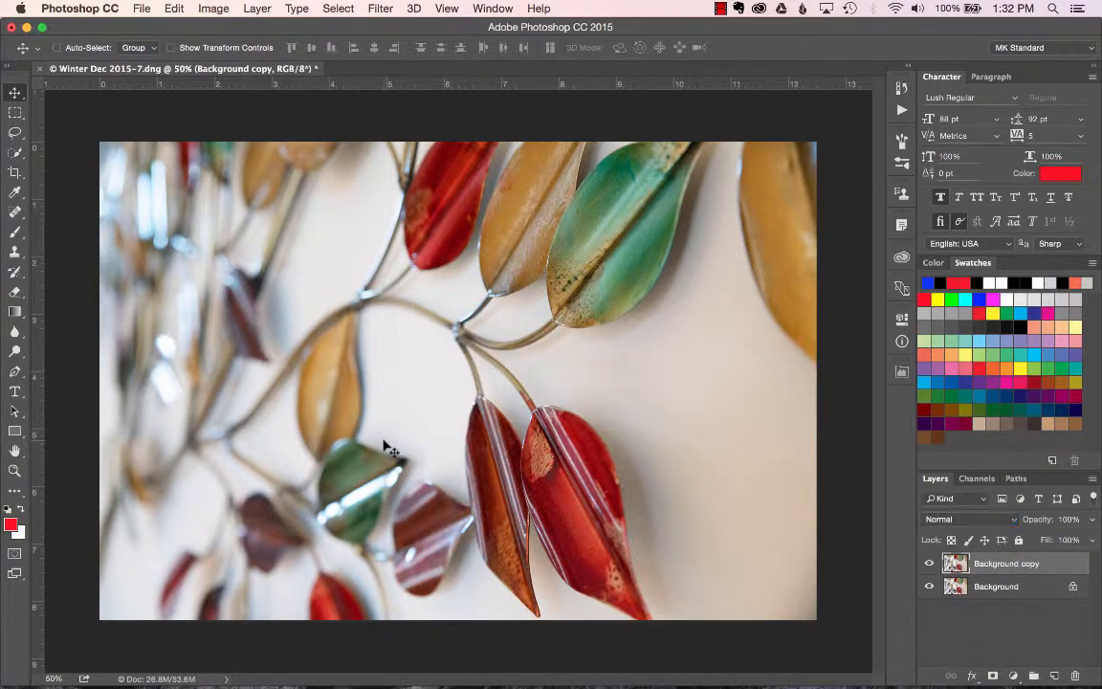
# Draw a red-filled rectangle about 527 × 1217 px along the photo's upper right edge with the Rectangle tool.
pyautogui.click(14, 430)
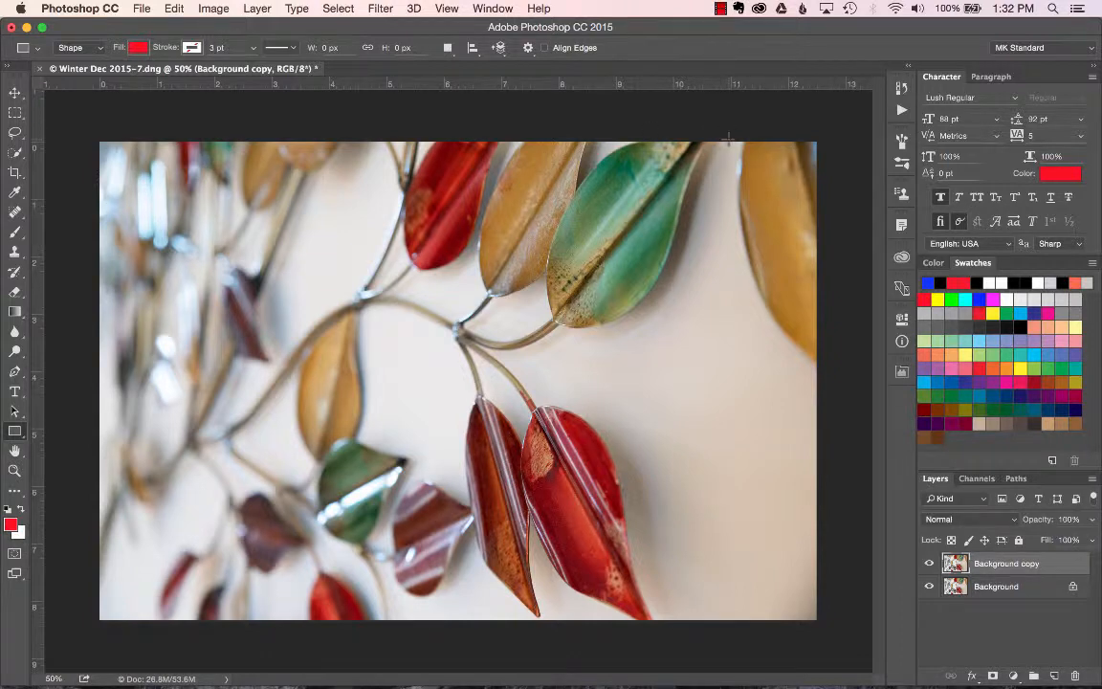
pyautogui.moveTo(732, 141); pyautogui.dragTo(830, 376)
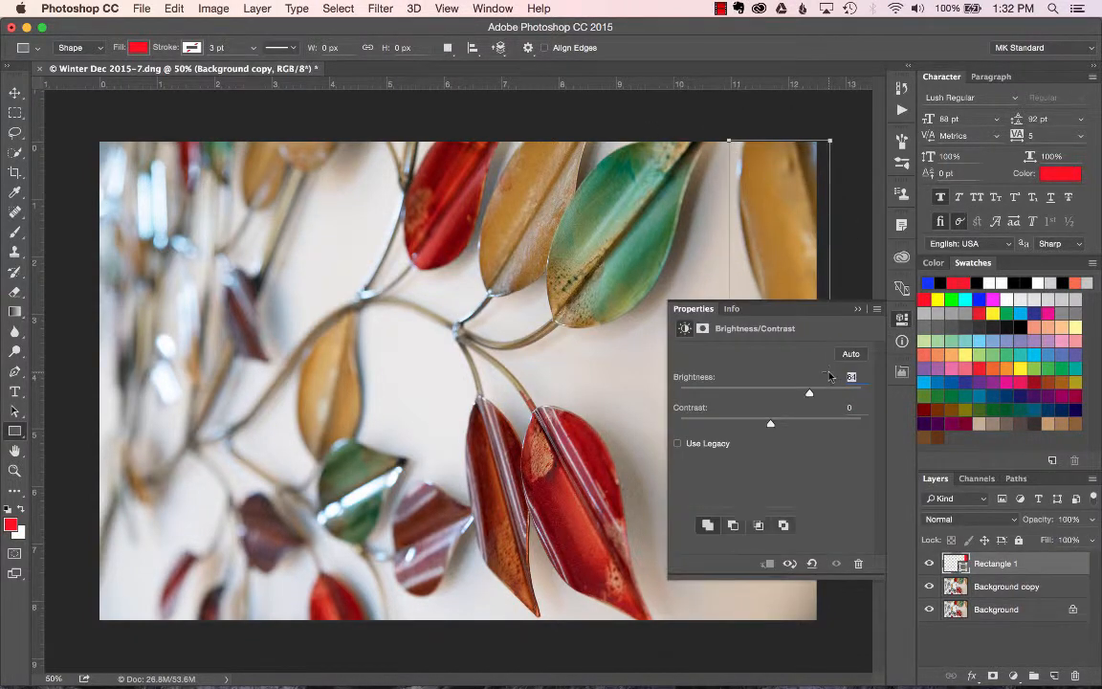
pyautogui.click(856, 309)
# Set the rectangle layer's blend mode to Hue.
pyautogui.click(969, 518)
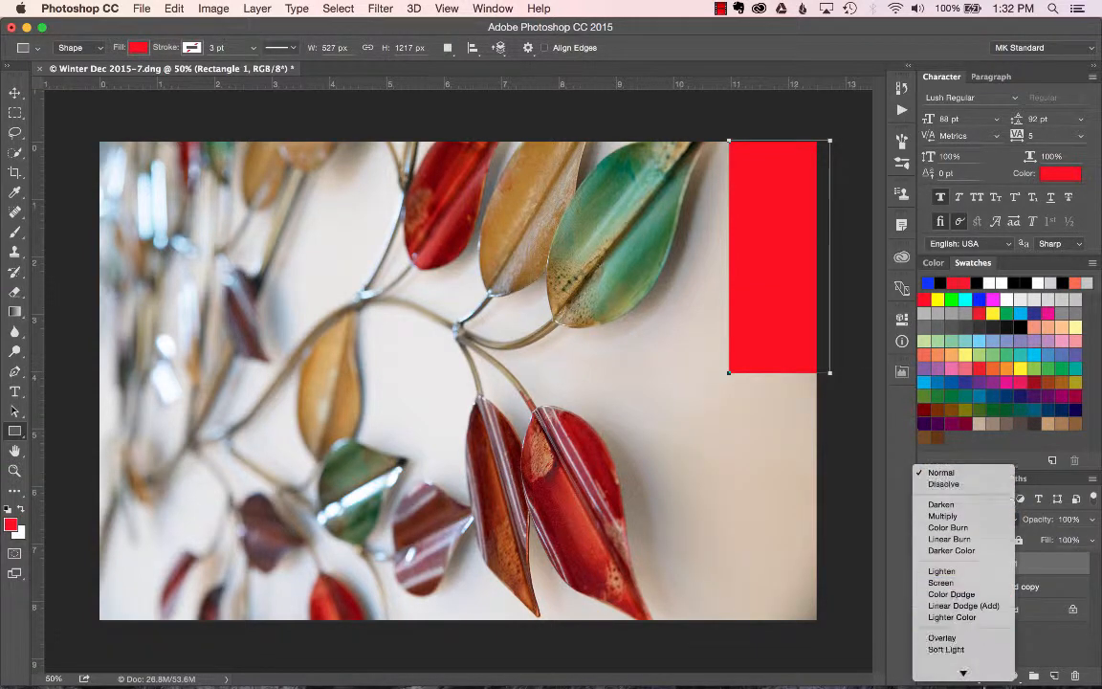
pyautogui.moveTo(963, 672)
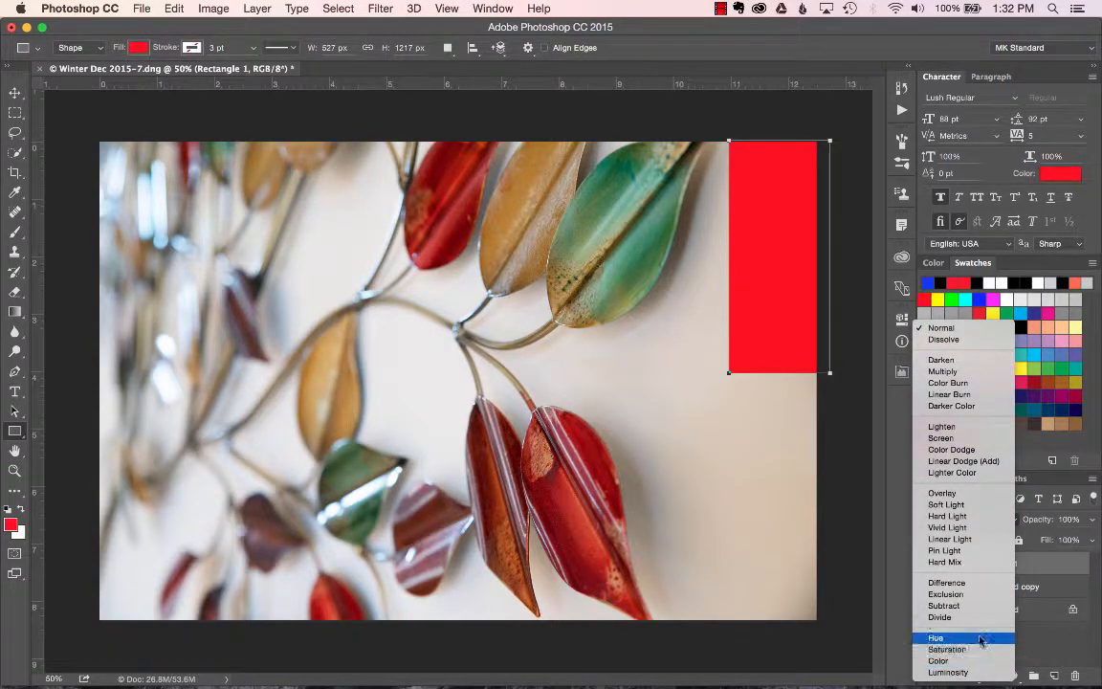
pyautogui.click(979, 639)
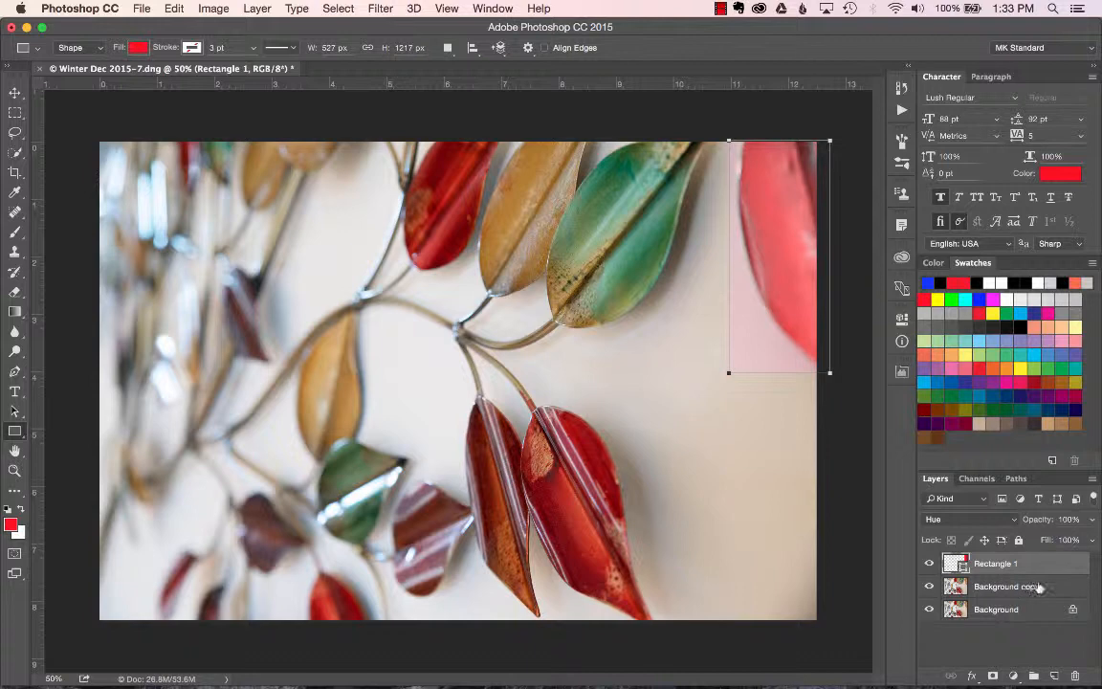
# Step the rectangle's blend mode through Saturation and Color to Luminosity, then delete the rectangle layer.
pyautogui.click(1009, 520)
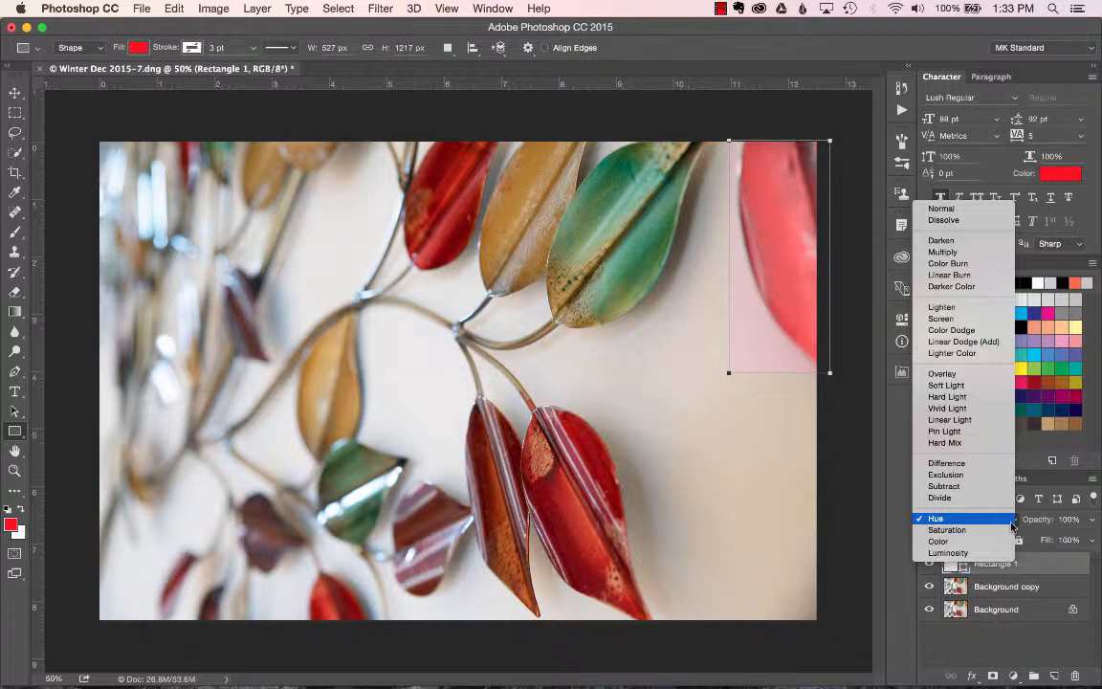
pyautogui.click(1009, 521)
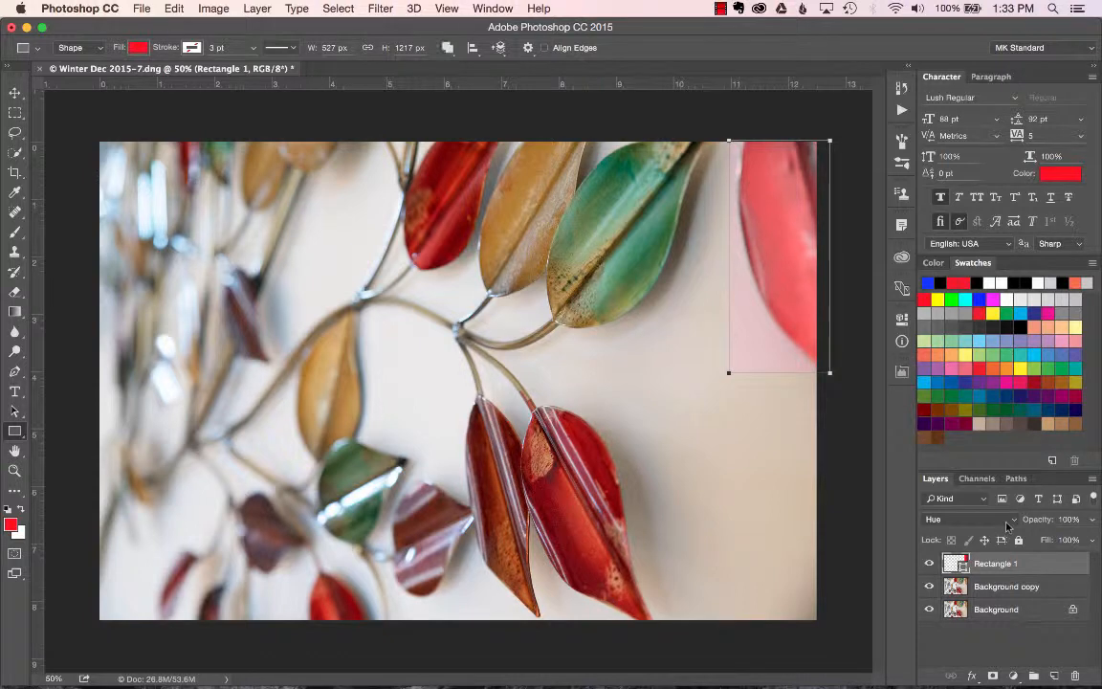
pyautogui.hotkey('shift', '+')
pyautogui.hotkey('shift', '+')
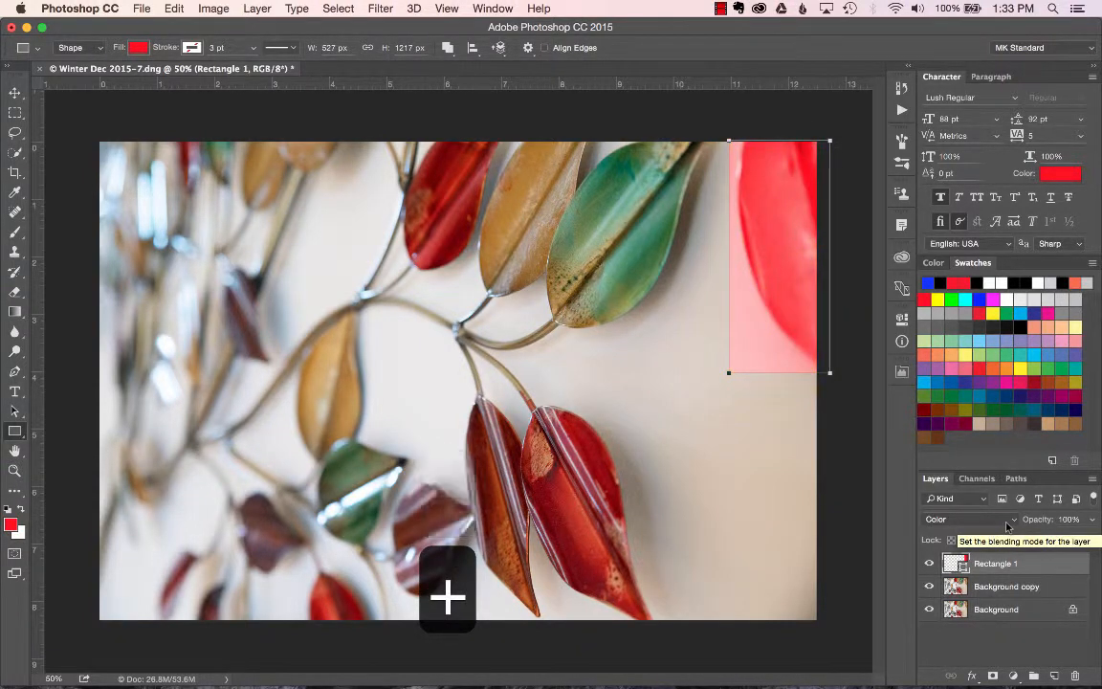
pyautogui.hotkey('shift', '+')
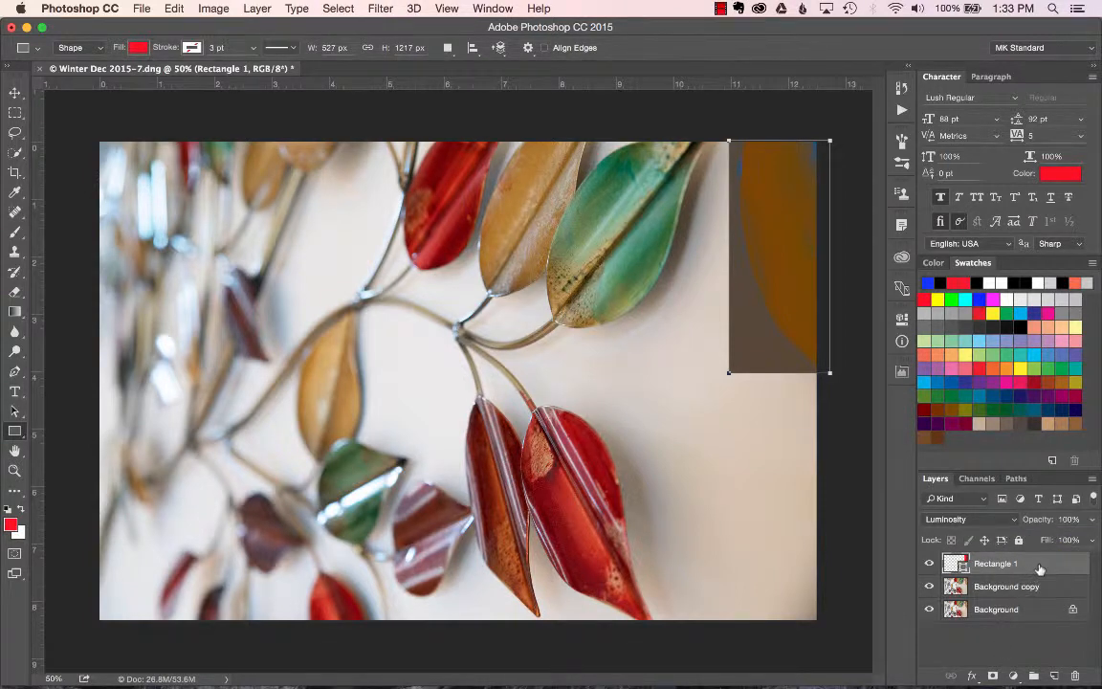
pyautogui.moveTo(1048, 573); pyautogui.dragTo(1076, 676)
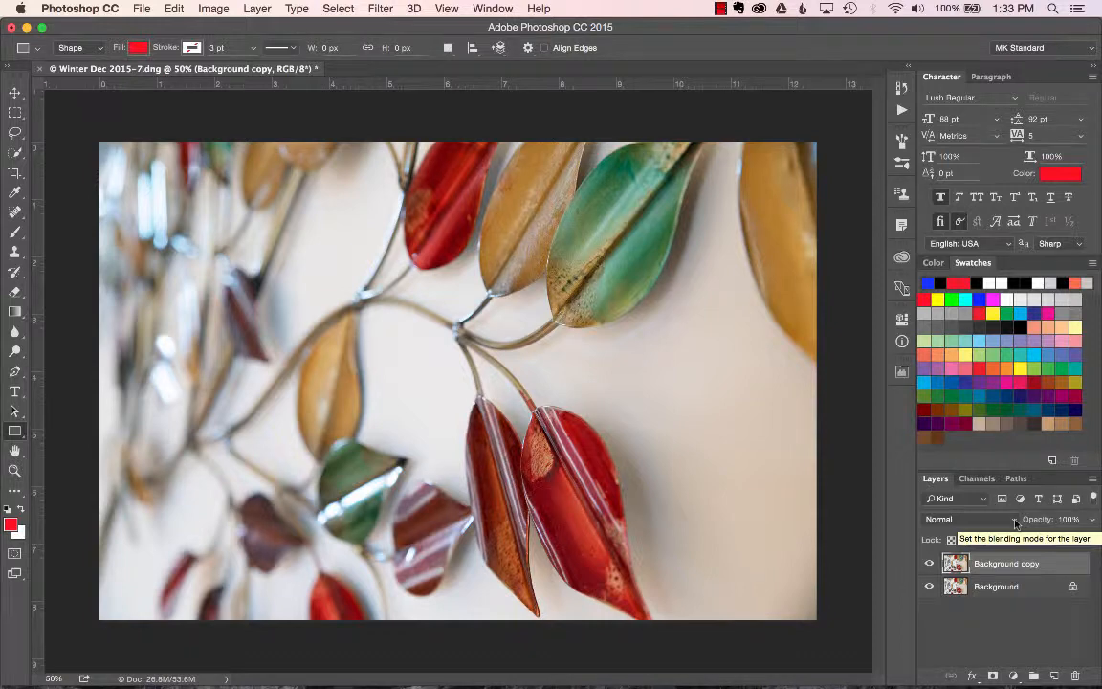
# Set the Background copy's blend mode to Darken, then step it to Multiply.
pyautogui.click(1014, 519)
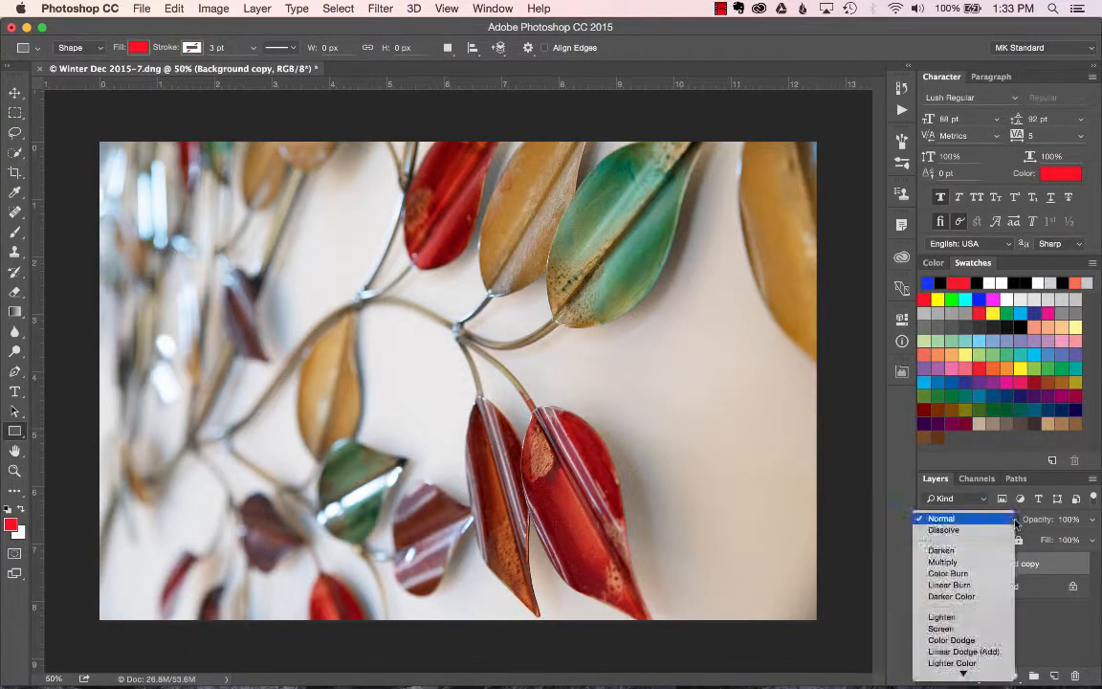
pyautogui.click(971, 551)
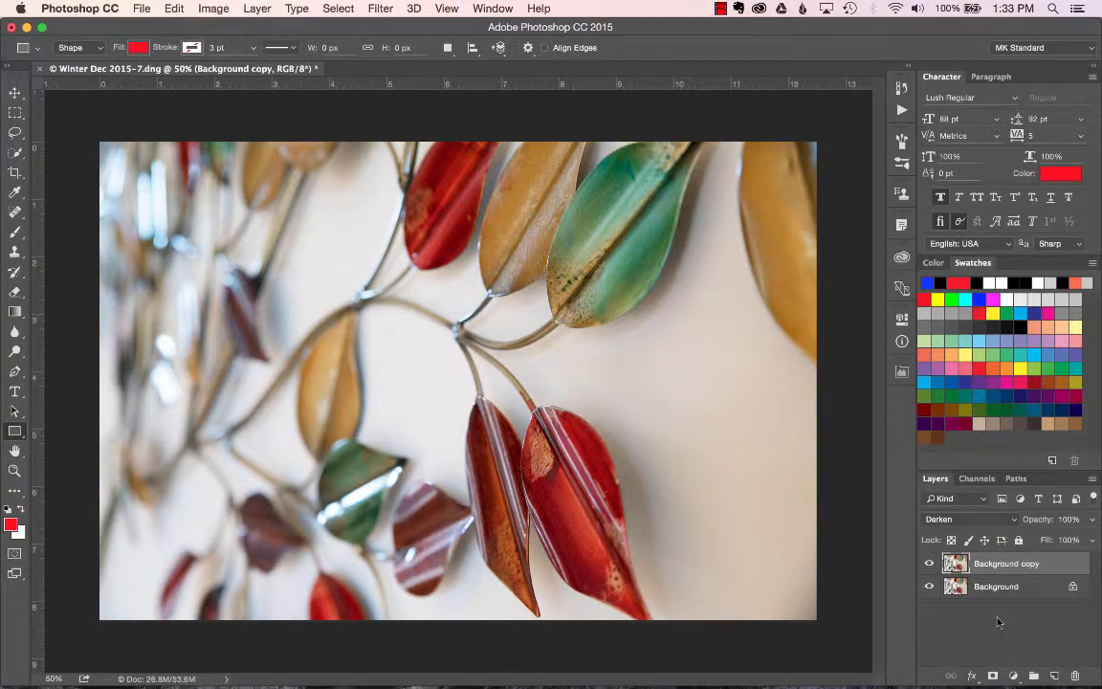
pyautogui.hotkey('shift', '+')
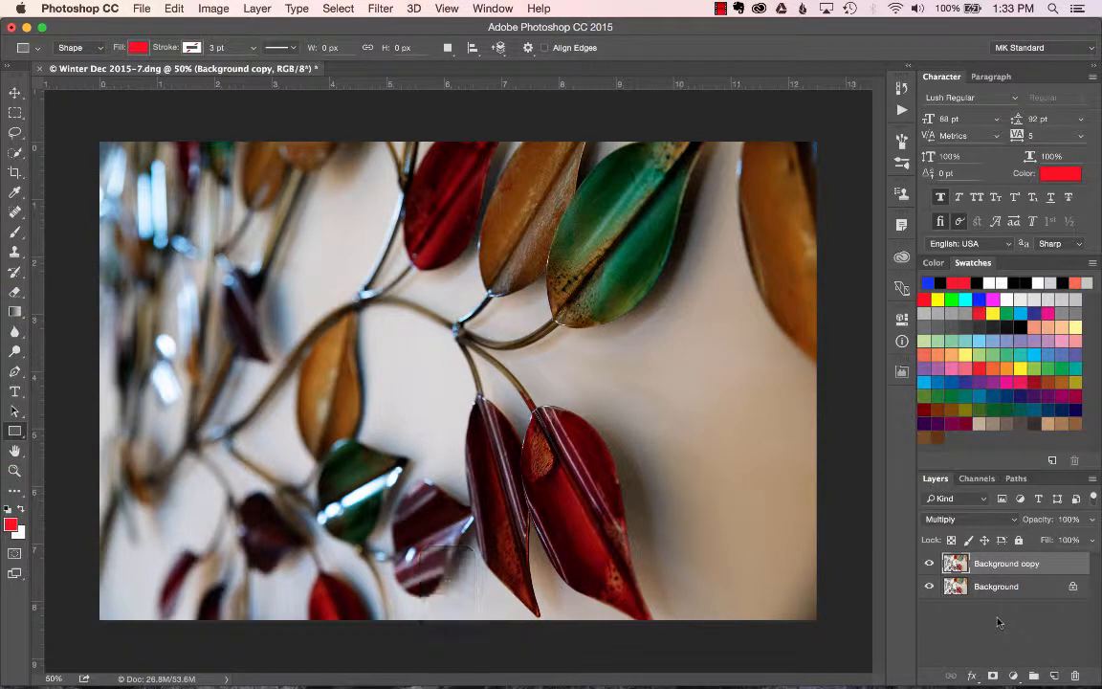
# Set the Background copy's blend mode to Color Burn and give it a layer mask filled with black.
pyautogui.hotkey('shift', '+')
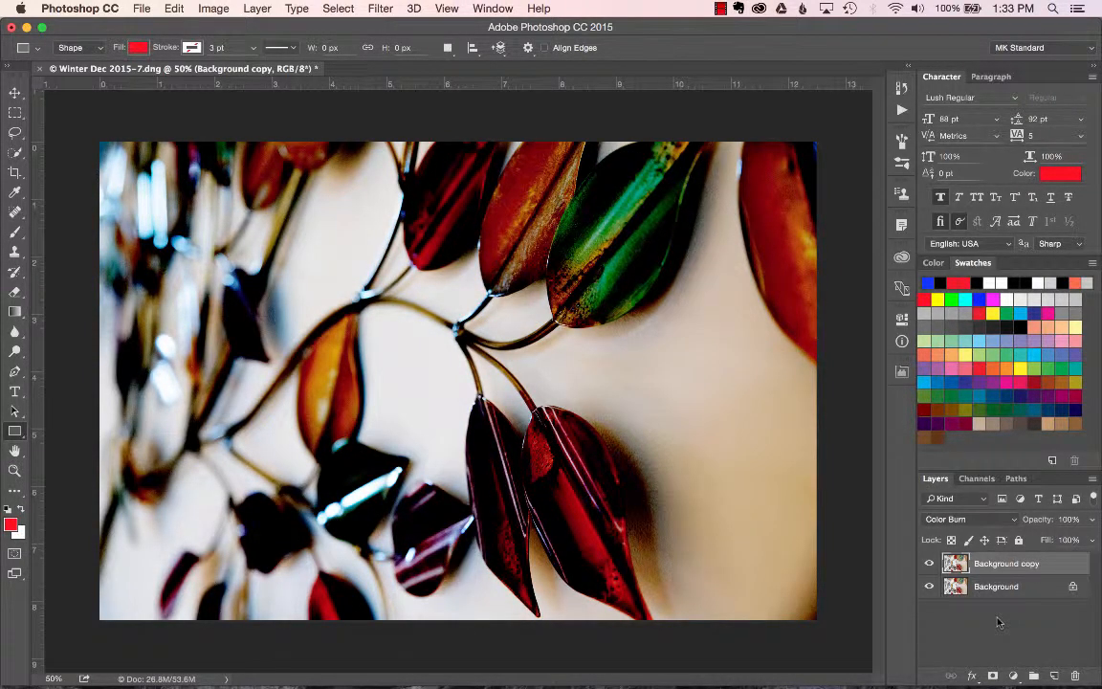
pyautogui.click(993, 675)
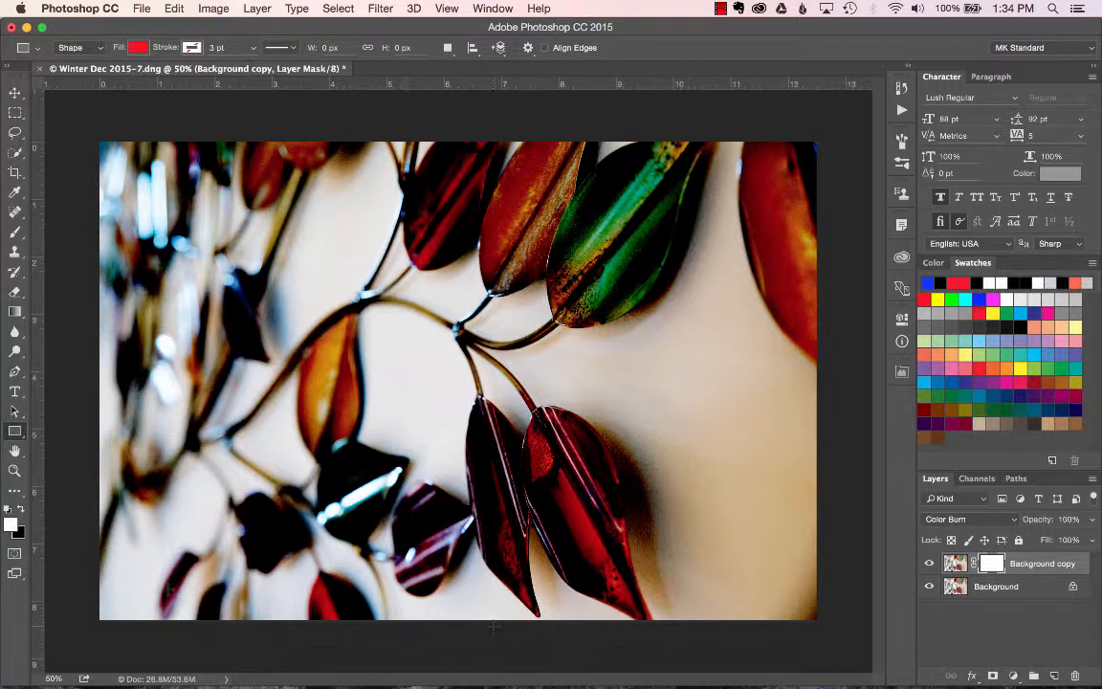
pyautogui.click(18, 534)
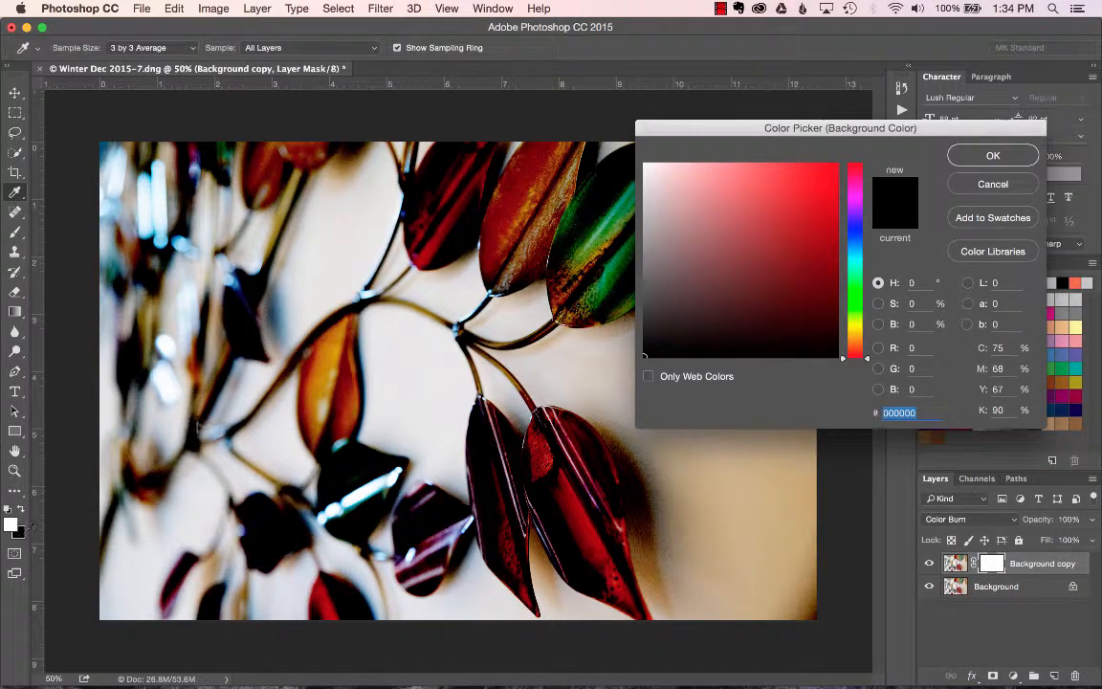
pyautogui.click(1005, 163)
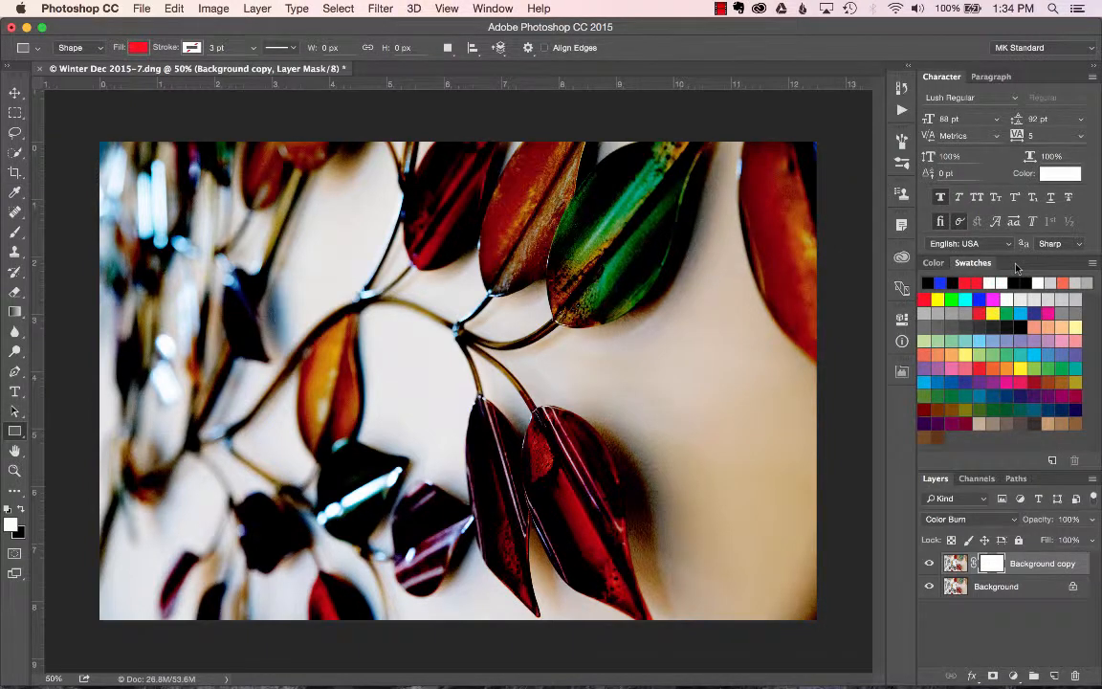
pyautogui.press('super+BackSpace')
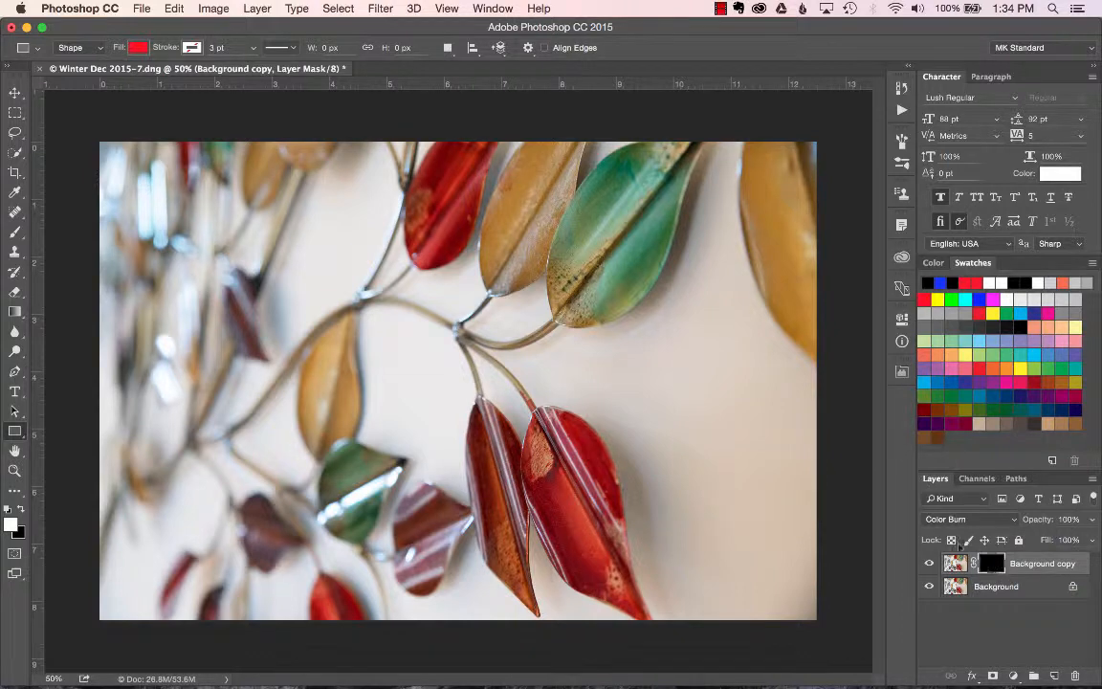
# Paint white on the Background copy's mask across the left side with a soft 800 px brush at 80% opacity.
pyautogui.click(14, 235)
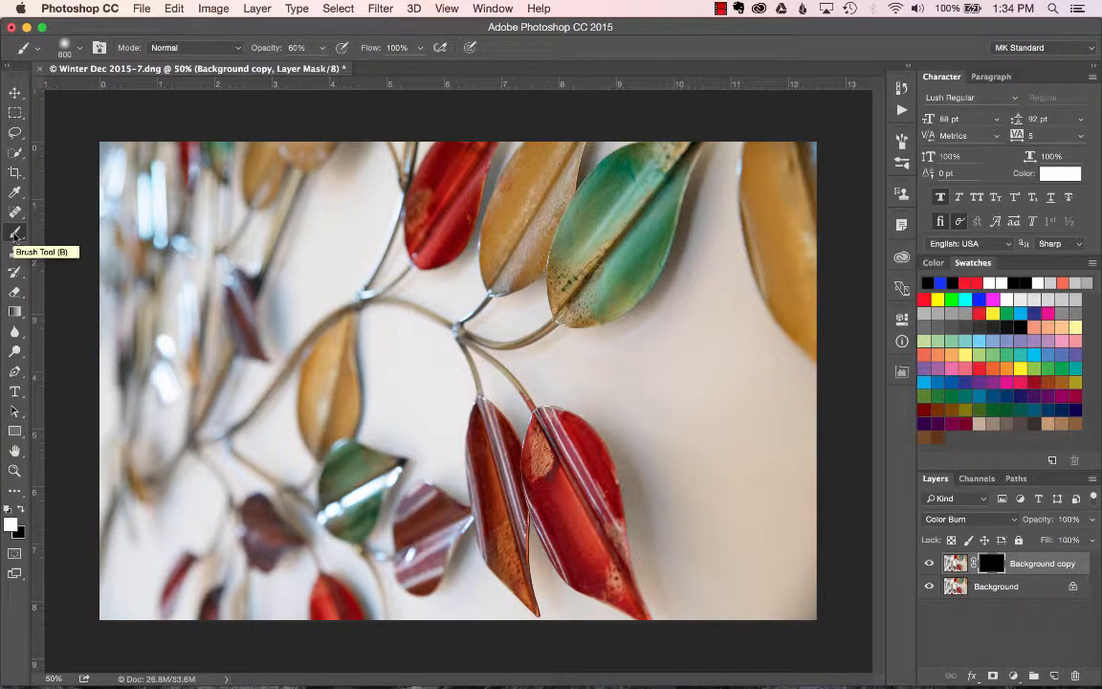
pyautogui.click(81, 52)
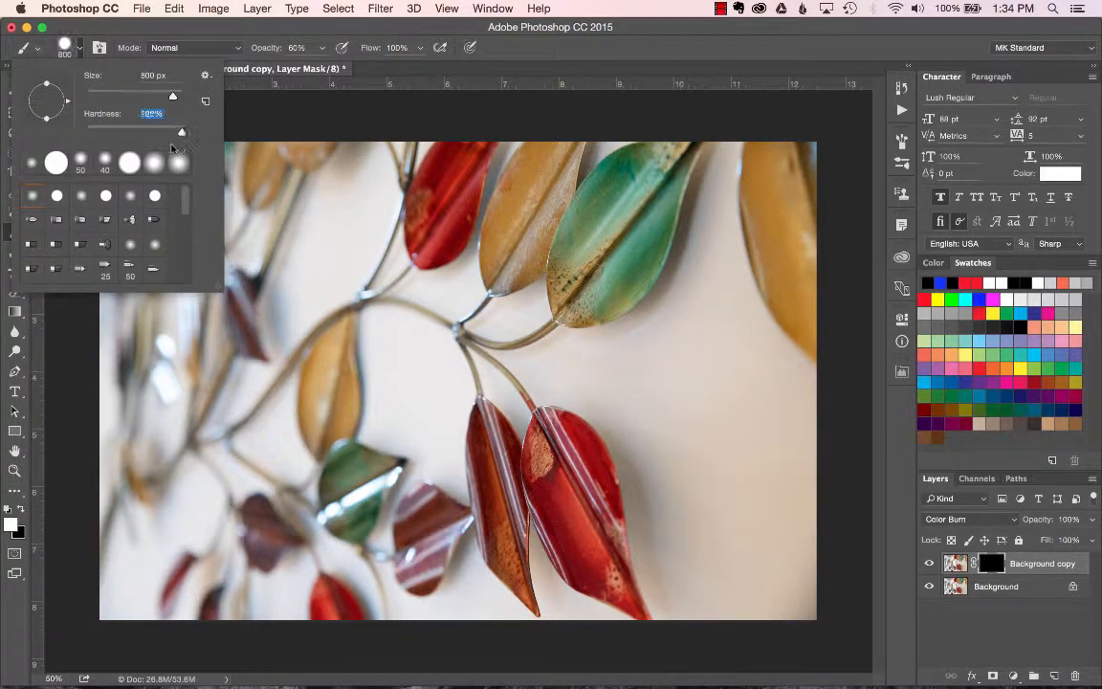
pyautogui.moveTo(113, 131); pyautogui.dragTo(80, 133)
pyautogui.click(120, 32)
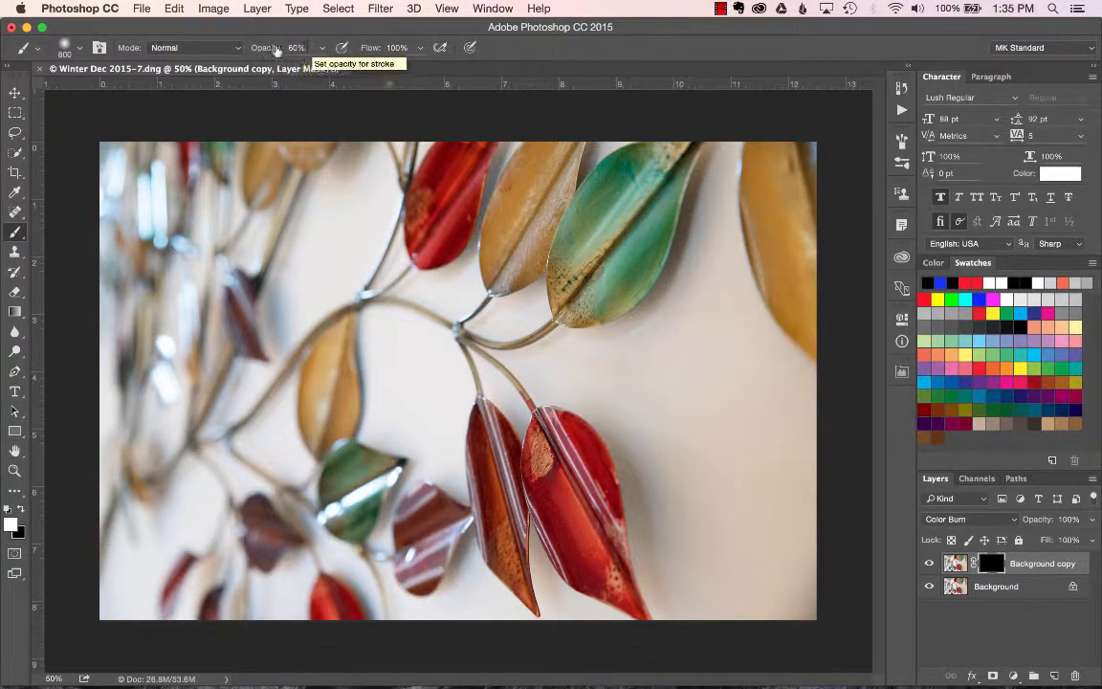
pyautogui.moveTo(273, 48)
pyautogui.mouseDown()
pyautogui.moveTo(245, 45)
pyautogui.moveTo(297, 51)
pyautogui.moveTo(264, 53)
pyautogui.mouseUp()
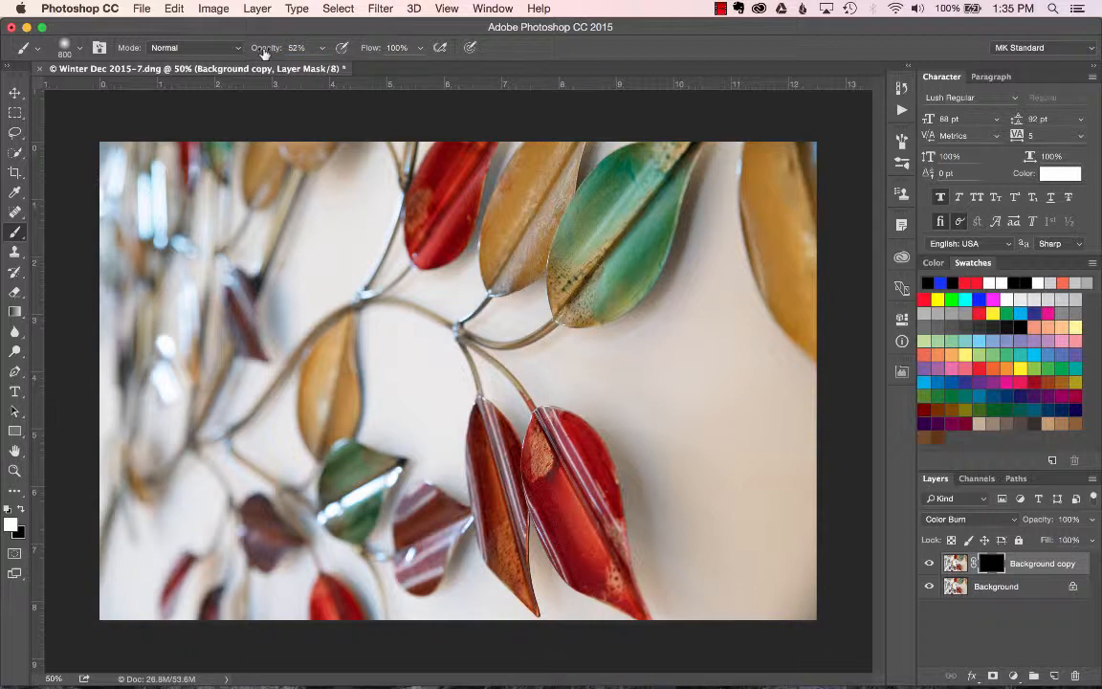
pyautogui.press('8')
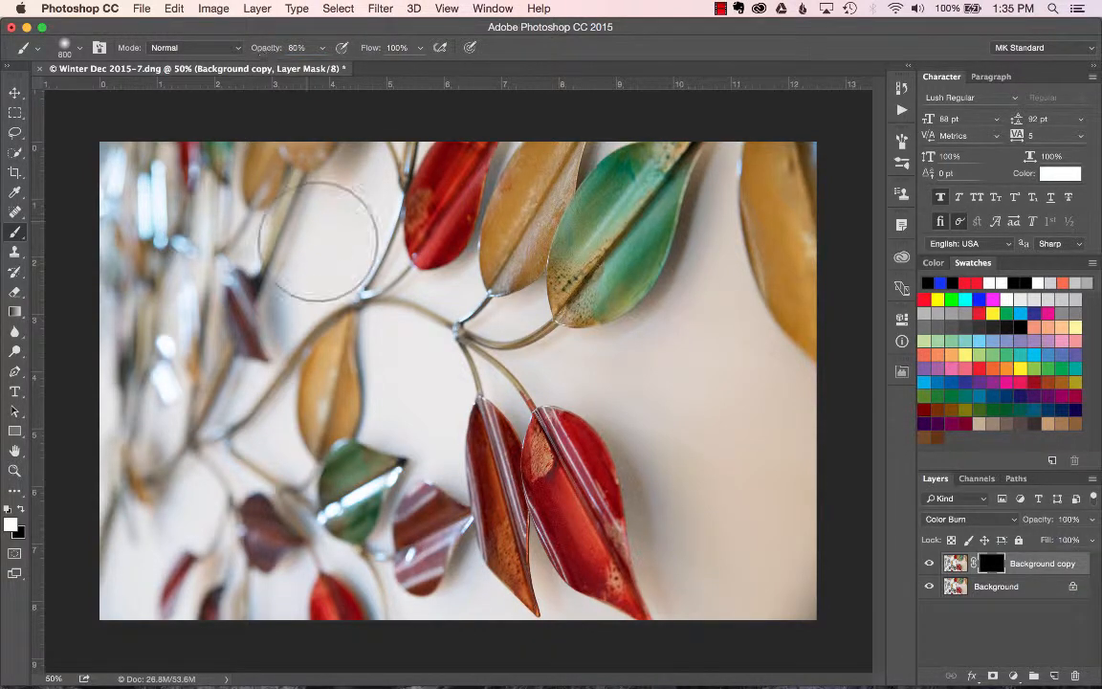
pyautogui.moveTo(314, 373)
pyautogui.mouseDown()
pyautogui.moveTo(296, 212)
pyautogui.moveTo(316, 175)
pyautogui.moveTo(330, 177)
pyautogui.moveTo(292, 165)
pyautogui.moveTo(182, 287)
pyautogui.moveTo(115, 234)
pyautogui.moveTo(133, 402)
pyautogui.moveTo(222, 440)
pyautogui.moveTo(216, 560)
pyautogui.moveTo(300, 602)
pyautogui.moveTo(306, 450)
pyautogui.moveTo(363, 521)
pyautogui.moveTo(411, 517)
pyautogui.moveTo(356, 455)
pyautogui.moveTo(344, 369)
pyautogui.moveTo(329, 361)
pyautogui.moveTo(229, 411)
pyautogui.moveTo(155, 586)
pyautogui.mouseUp()
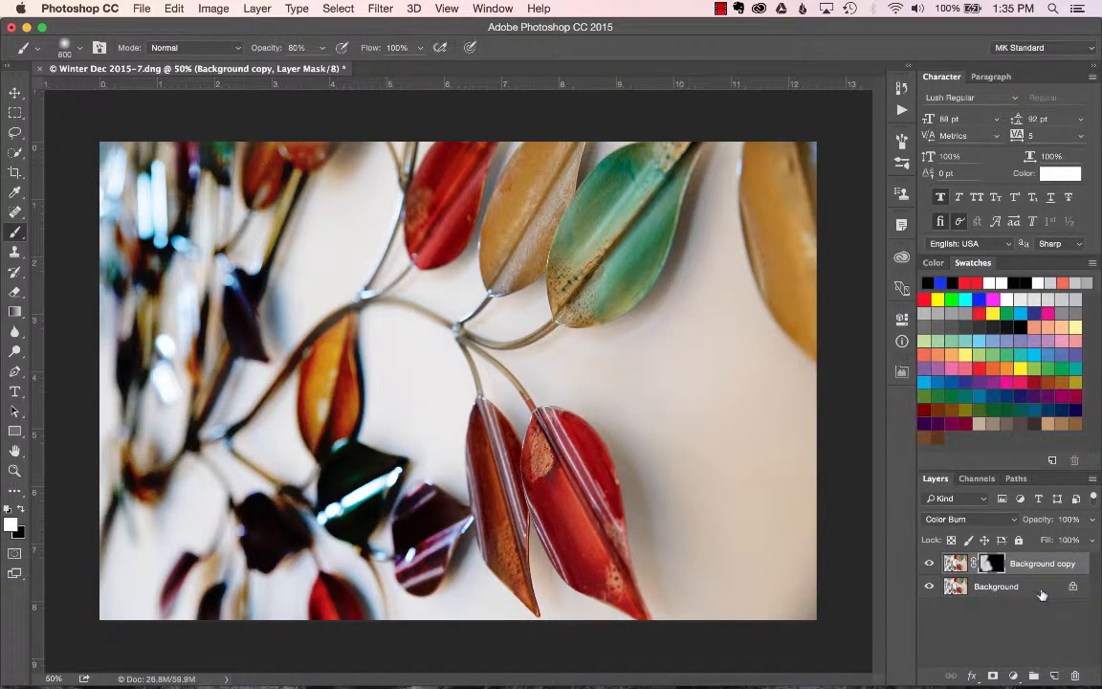
# Duplicate the Background layer and set the new copy's blend mode to Lighten.
pyautogui.moveTo(1033, 587); pyautogui.dragTo(1054, 675)
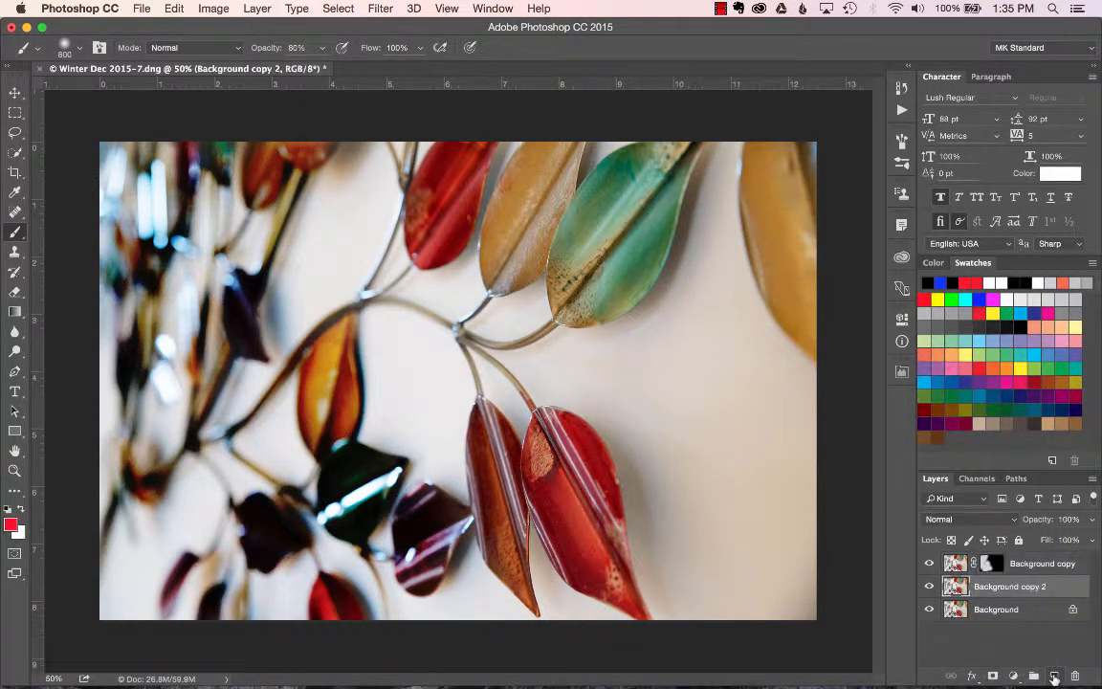
pyautogui.click(966, 519)
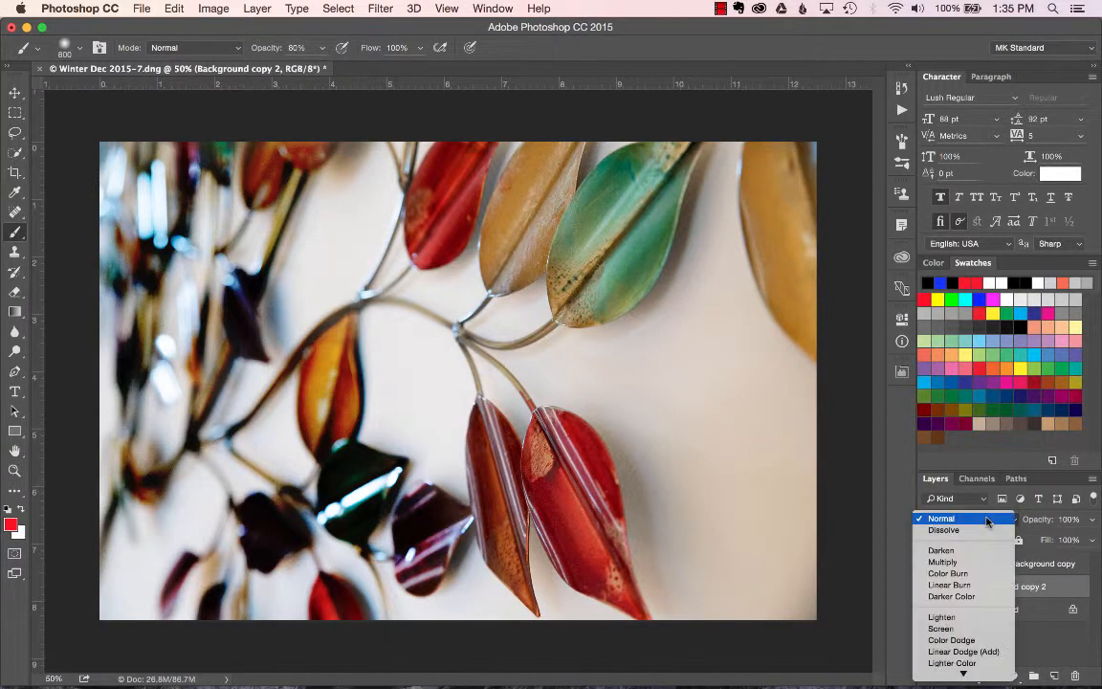
pyautogui.click(965, 618)
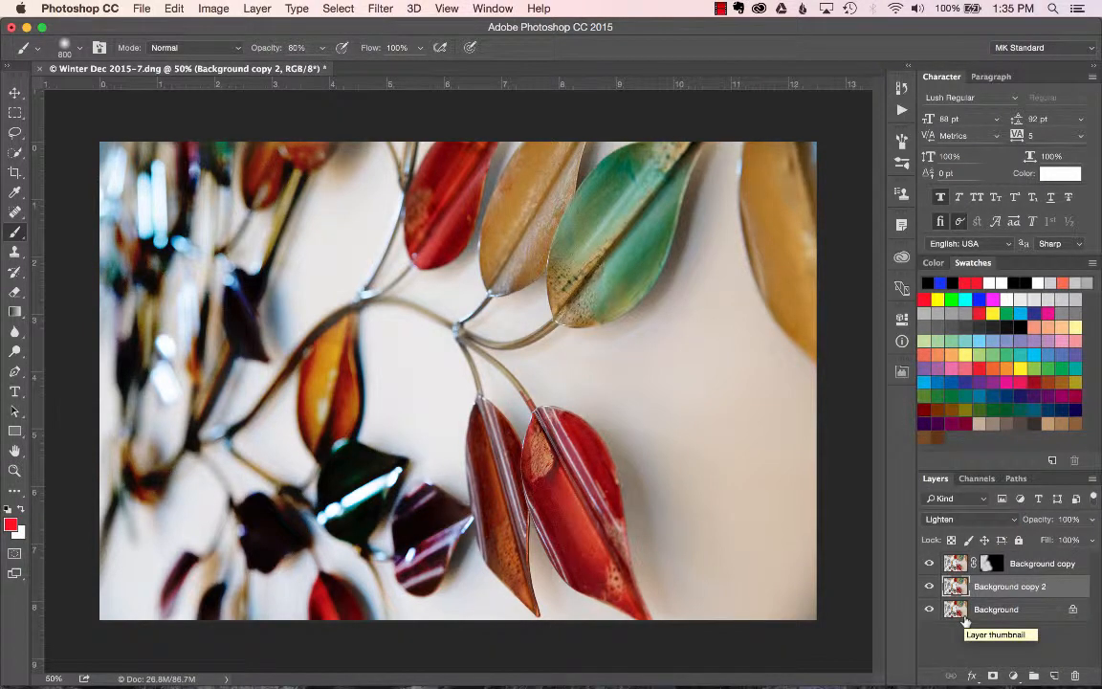
pyautogui.hotkey('shift', '+')
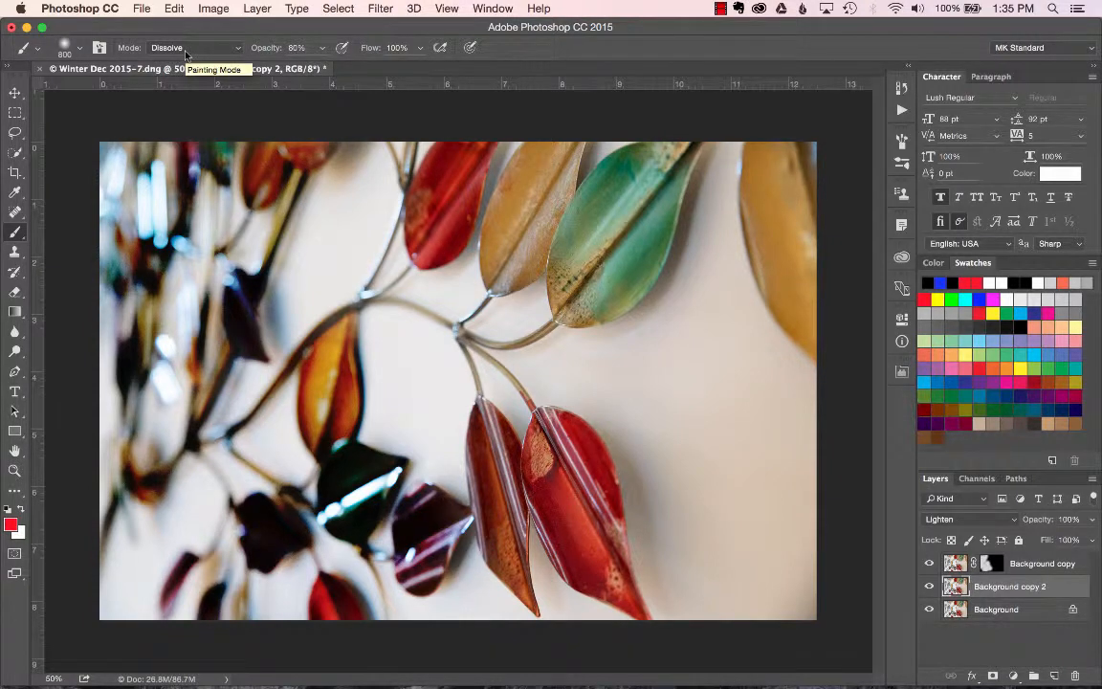
pyautogui.hotkey('shift', '+')
pyautogui.hotkey('shift', '-')
pyautogui.hotkey('shift', '-')
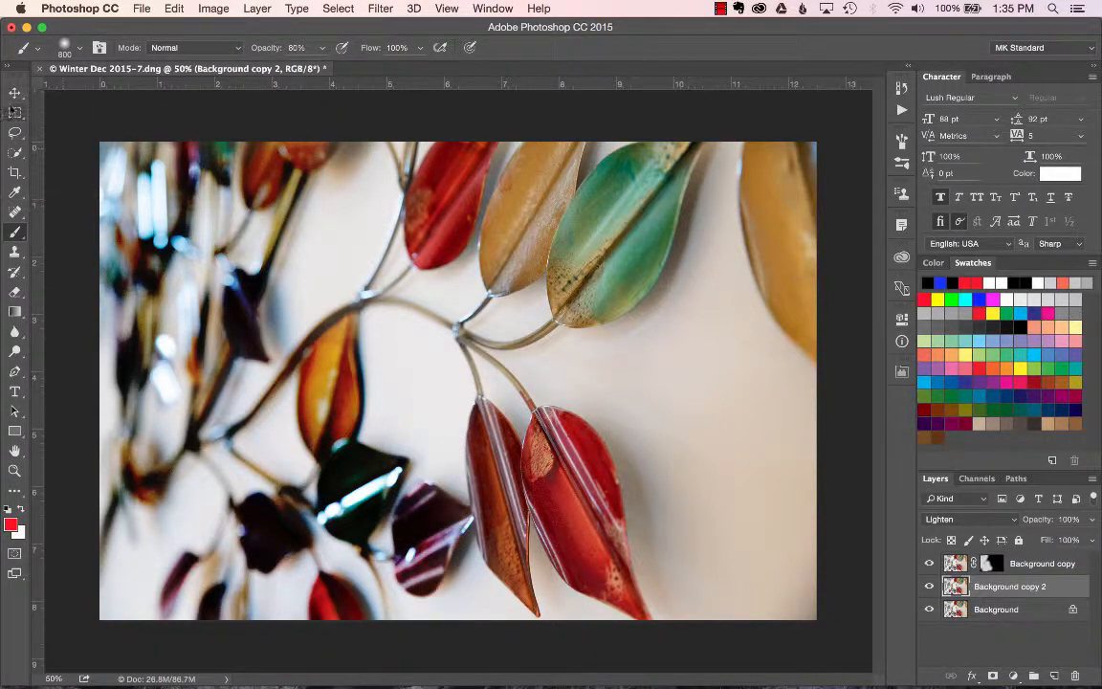
# Step Background copy 2's blend mode through Screen to Color Dodge.
pyautogui.click(14, 94)
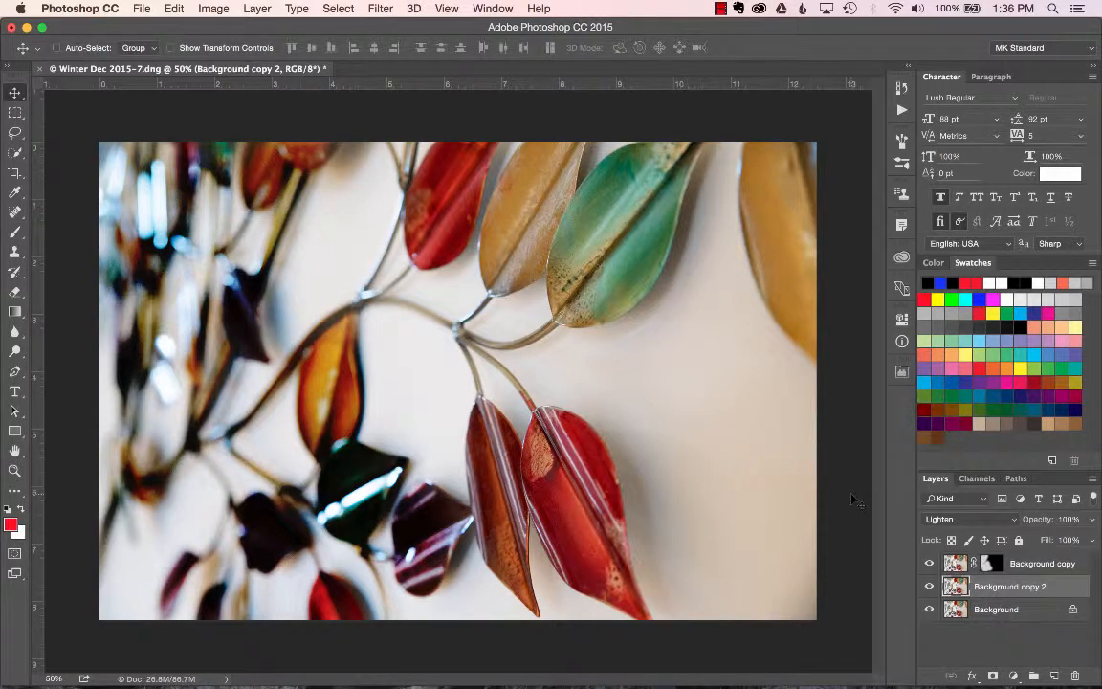
pyautogui.hotkey('shift', '+')
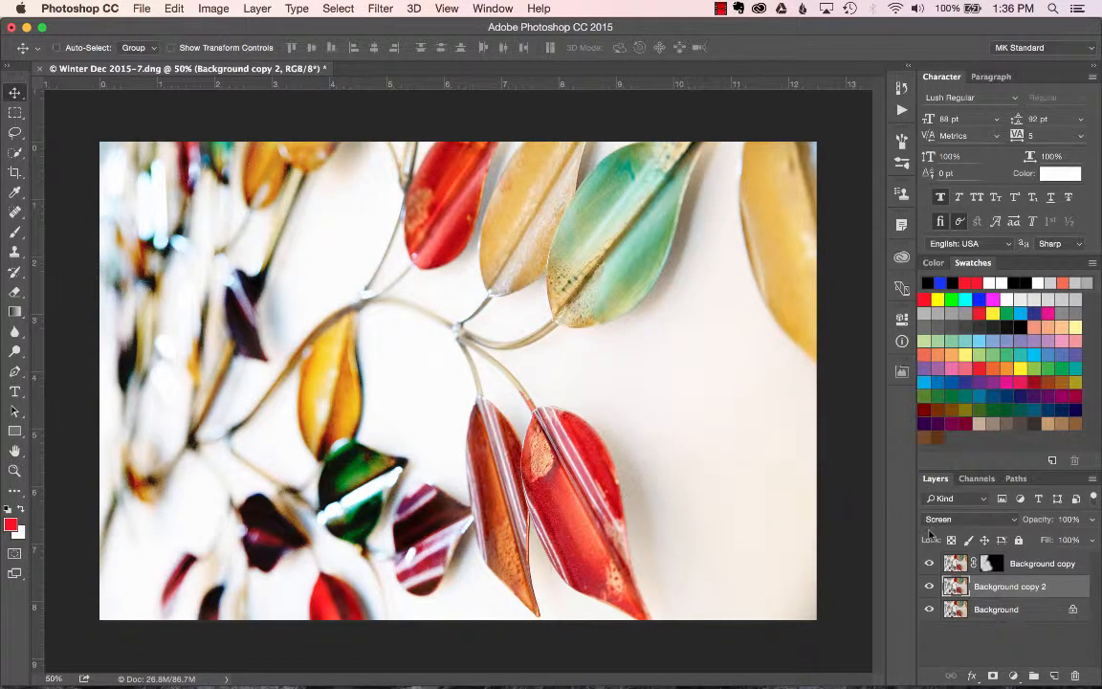
pyautogui.hotkey('shift', '+')
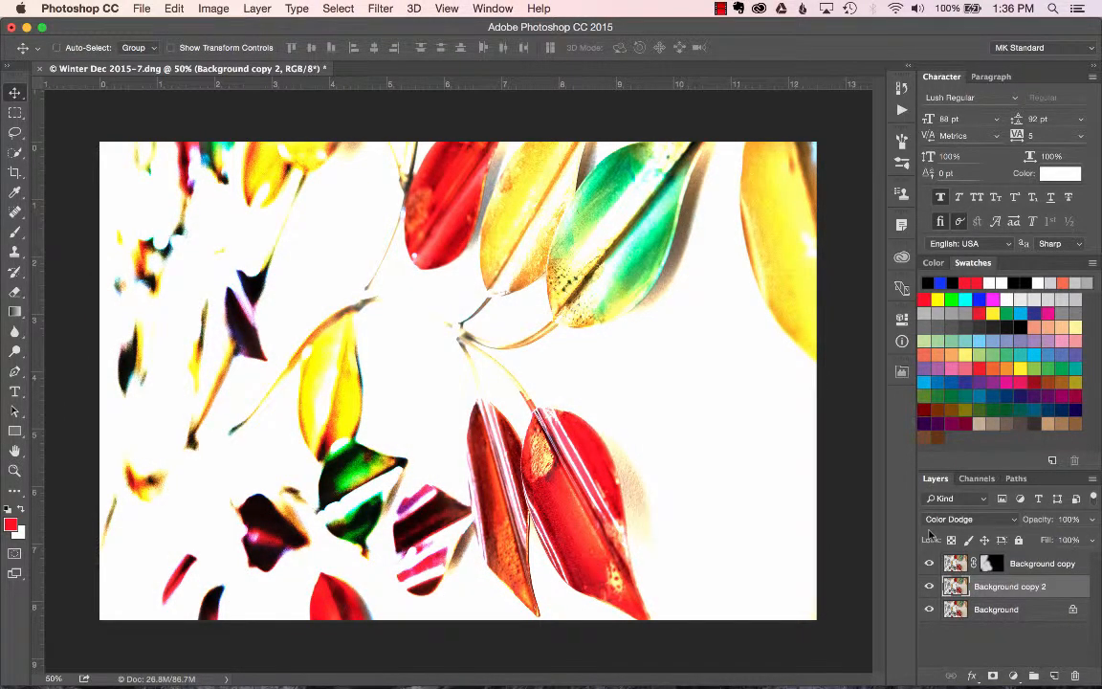
# Add a black layer mask to Background copy 2 and paint white over the upper and central leaves at 60% brush opacity.
pyautogui.keyDown('alt'); pyautogui.click(993, 675); pyautogui.keyUp('alt')
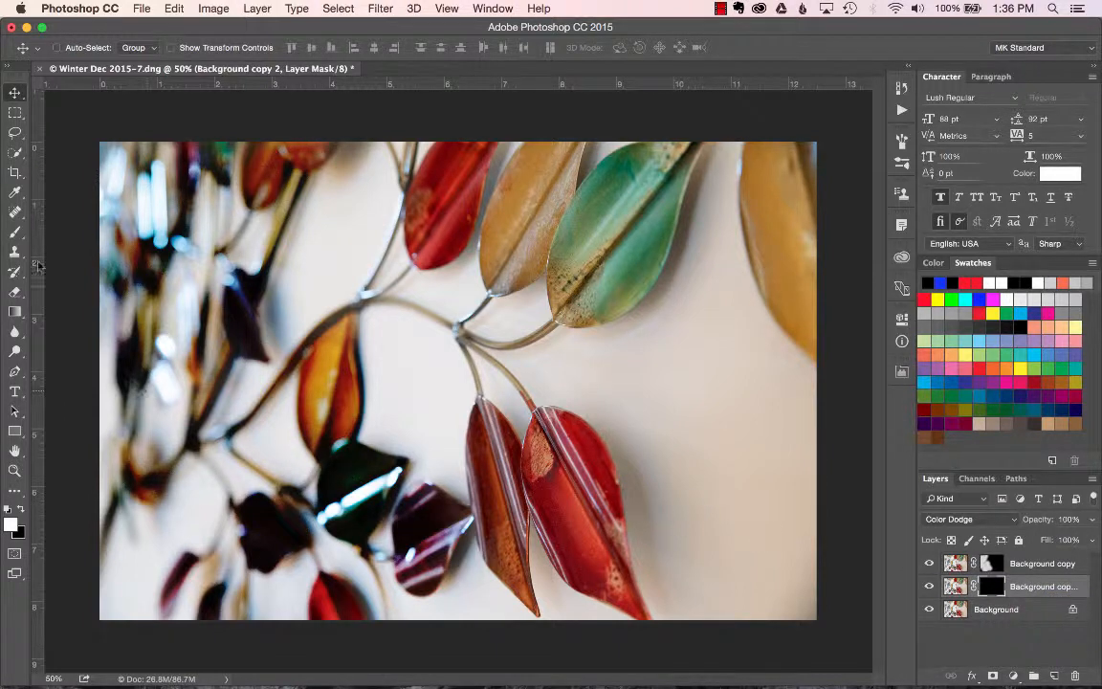
pyautogui.press('b')
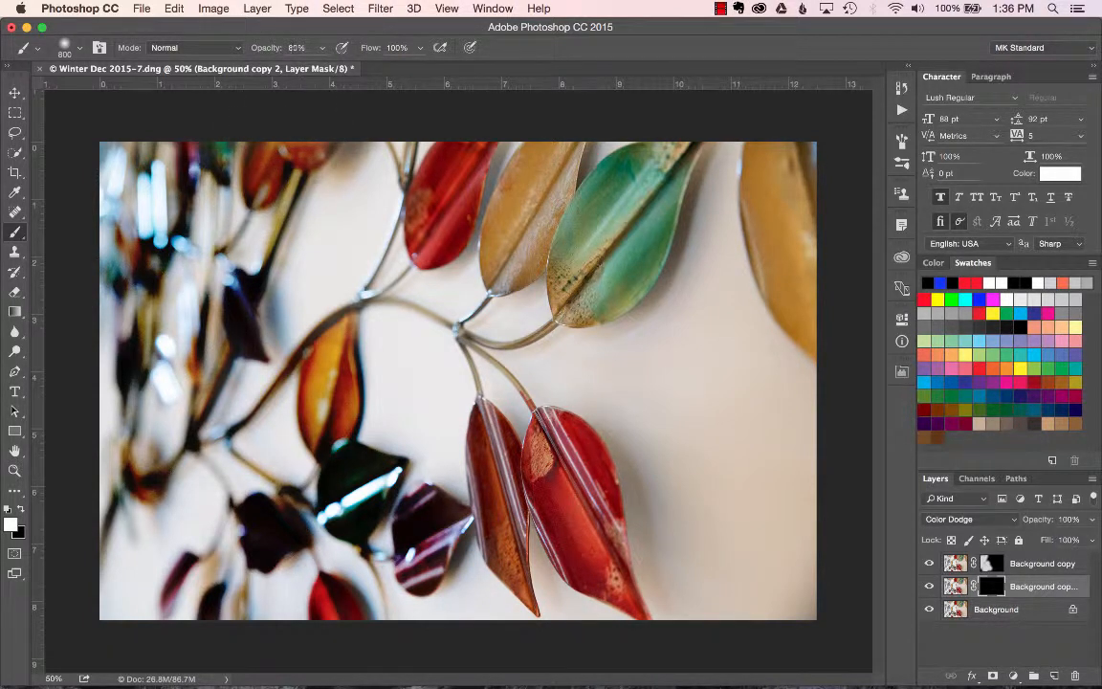
pyautogui.moveTo(273, 201); pyautogui.dragTo(290, 232)
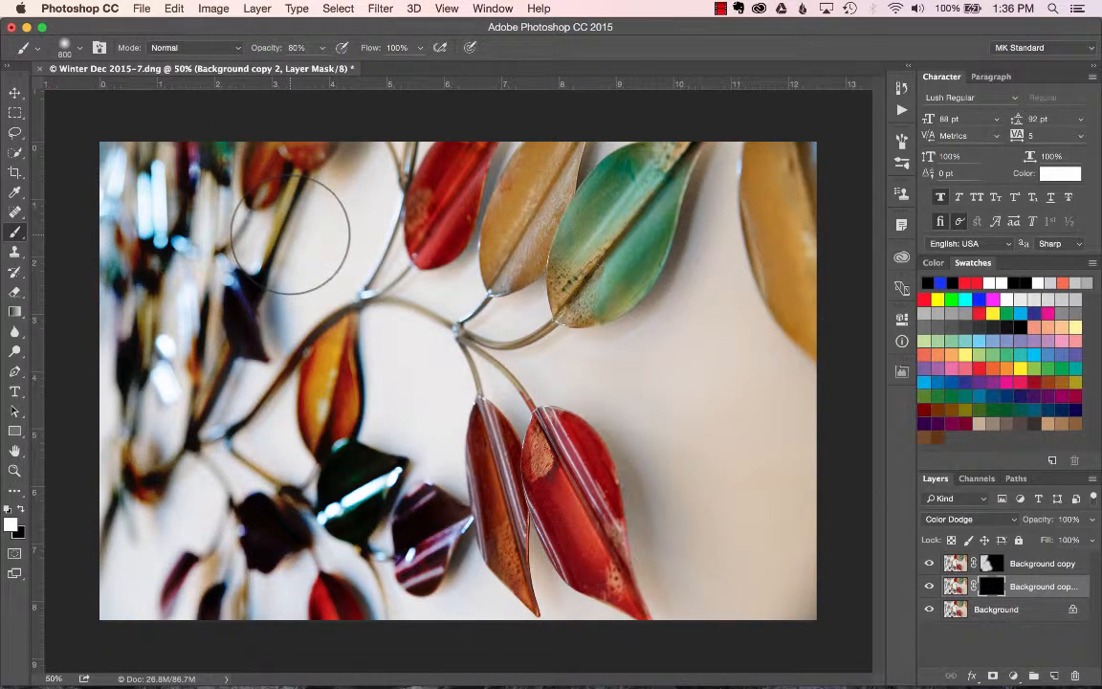
pyautogui.press('6')
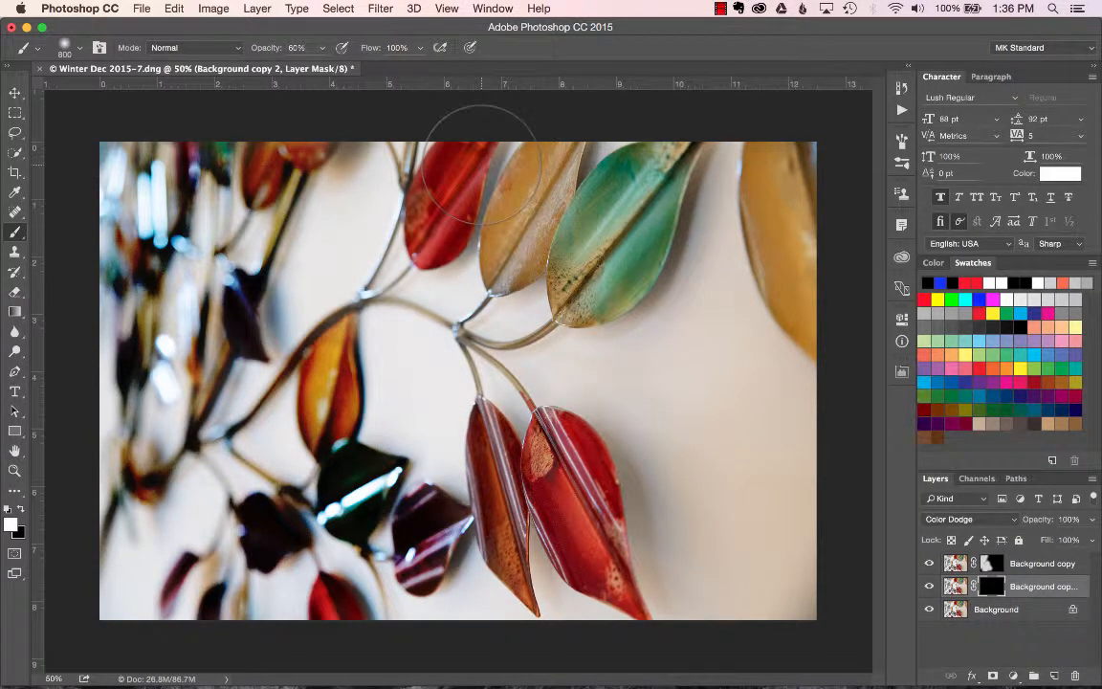
pyautogui.moveTo(457, 124)
pyautogui.mouseDown()
pyautogui.moveTo(481, 163)
pyautogui.moveTo(469, 191)
pyautogui.moveTo(536, 206)
pyautogui.moveTo(593, 153)
pyautogui.moveTo(747, 201)
pyautogui.moveTo(741, 168)
pyautogui.moveTo(775, 239)
pyautogui.mouseUp()
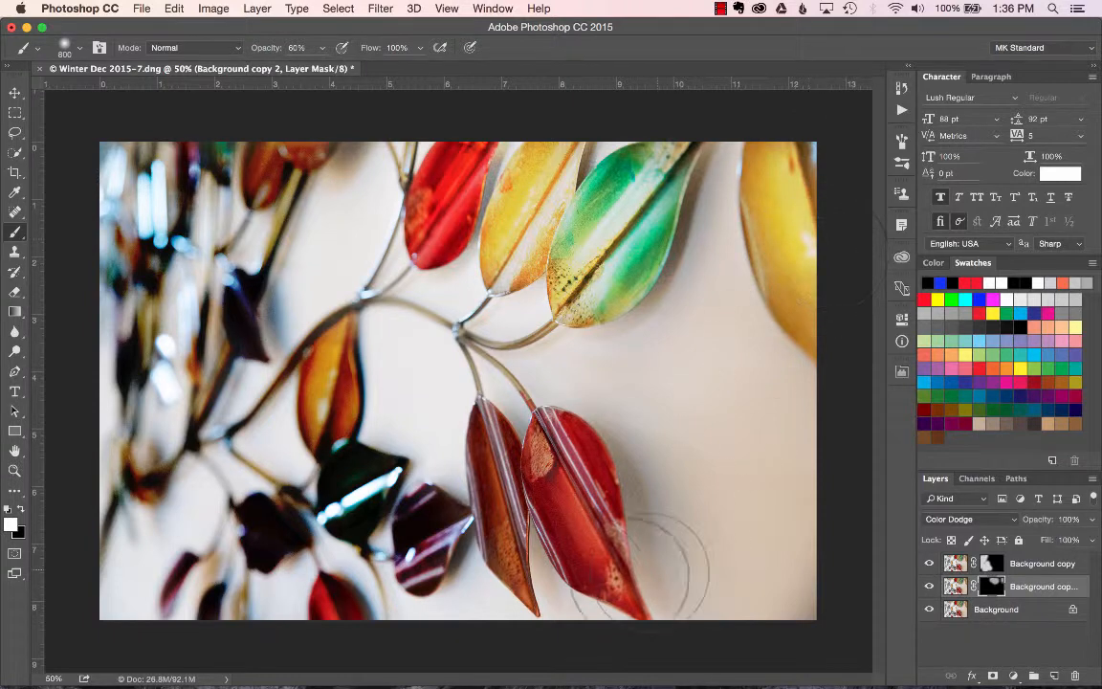
pyautogui.moveTo(590, 444)
pyautogui.mouseDown()
pyautogui.moveTo(536, 478)
pyautogui.moveTo(574, 522)
pyautogui.mouseUp()
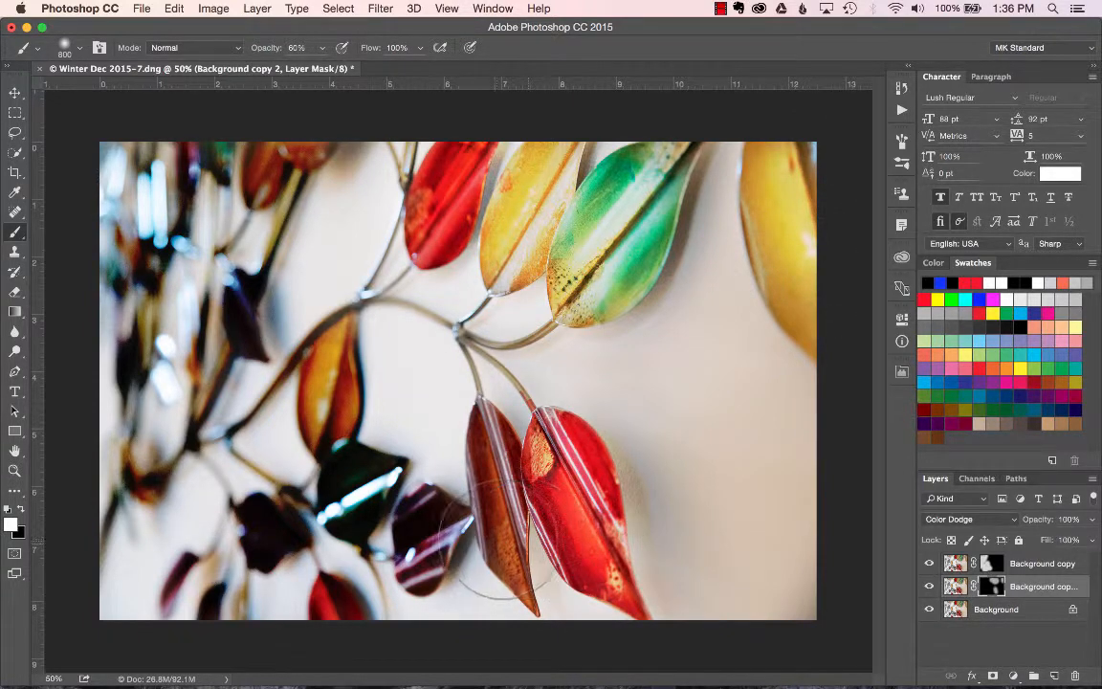
pyautogui.moveTo(492, 447)
pyautogui.mouseDown()
pyautogui.moveTo(431, 420)
pyautogui.moveTo(369, 488)
pyautogui.moveTo(401, 459)
pyautogui.moveTo(373, 481)
pyautogui.moveTo(359, 358)
pyautogui.moveTo(301, 330)
pyautogui.moveTo(401, 383)
pyautogui.moveTo(512, 478)
pyautogui.mouseUp()
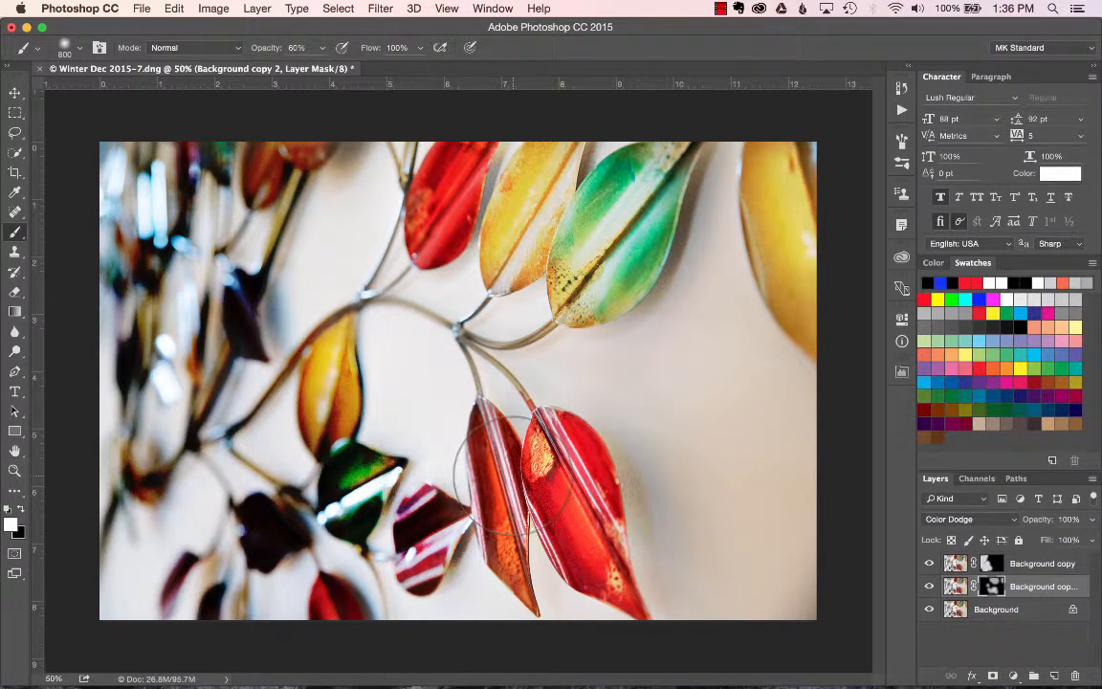
# Lower the Background copy's opacity to 85% and Background copy 2's opacity to 90%.
pyautogui.click(1043, 565)
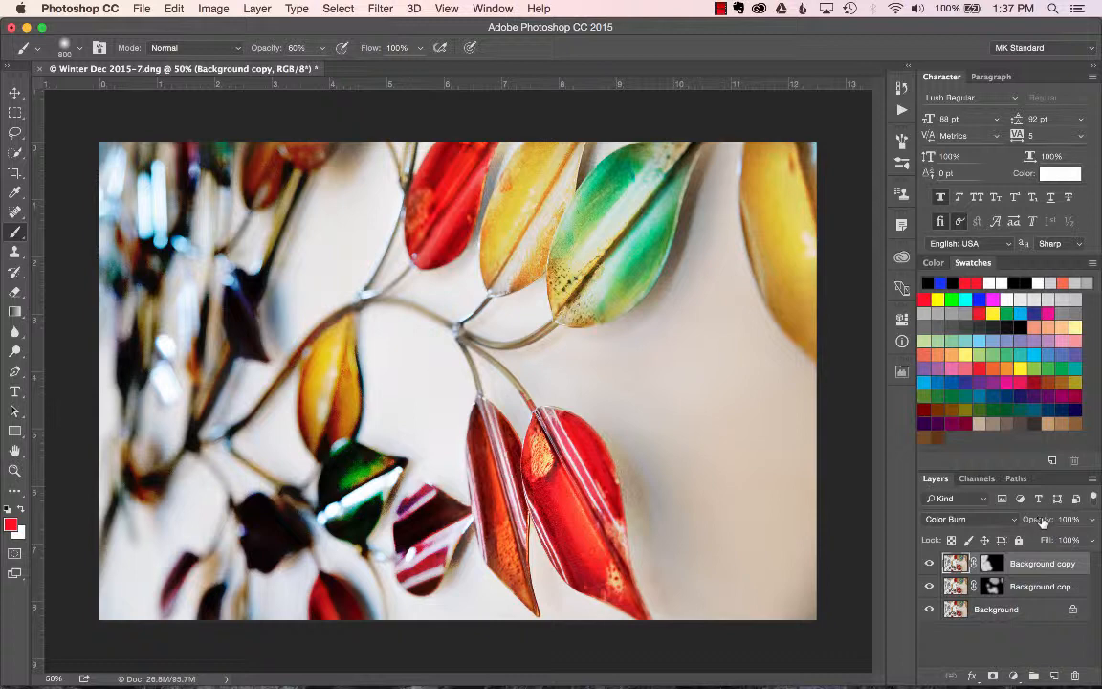
pyautogui.moveTo(1028, 524); pyautogui.dragTo(1036, 524)
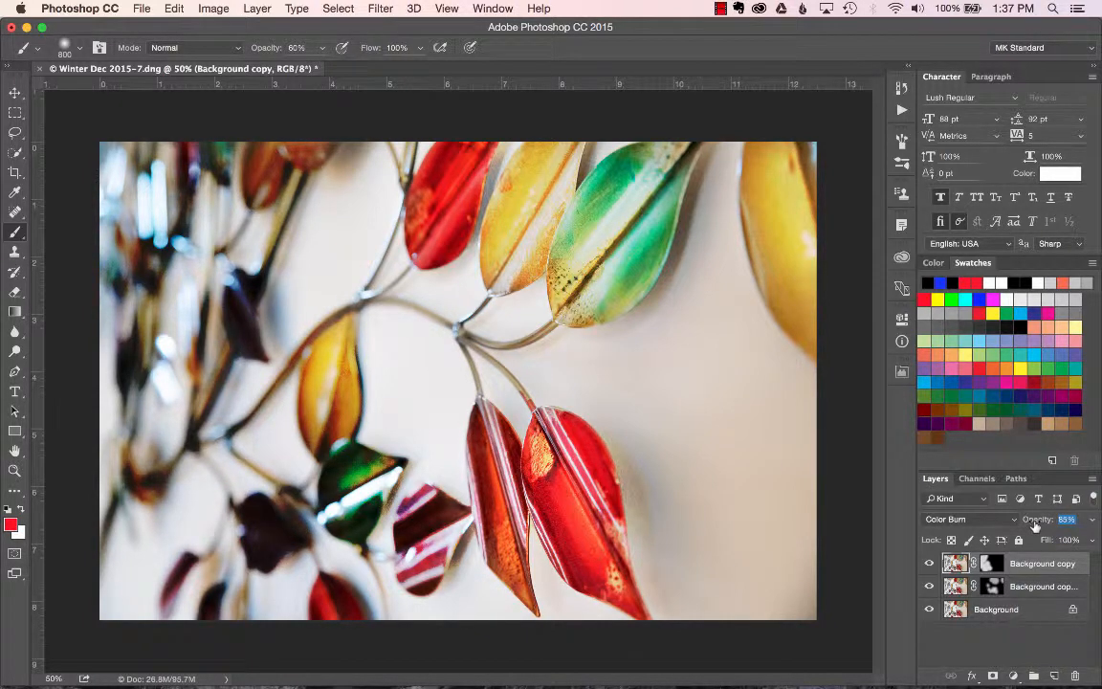
pyautogui.click(1048, 586)
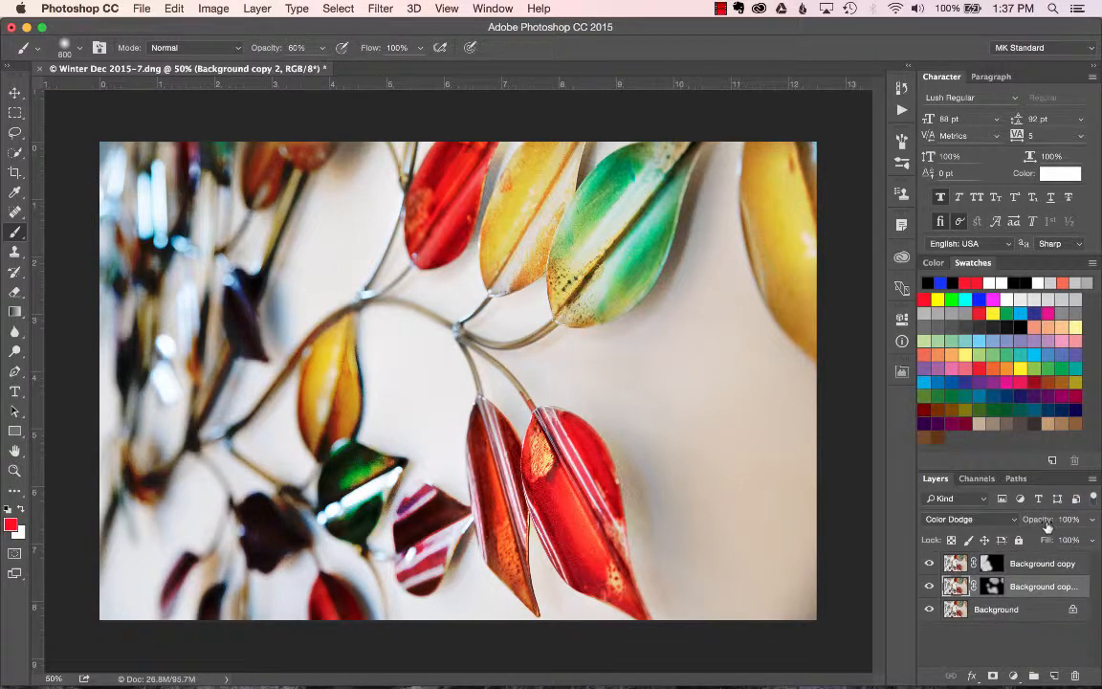
pyautogui.moveTo(1047, 525); pyautogui.dragTo(1038, 526)
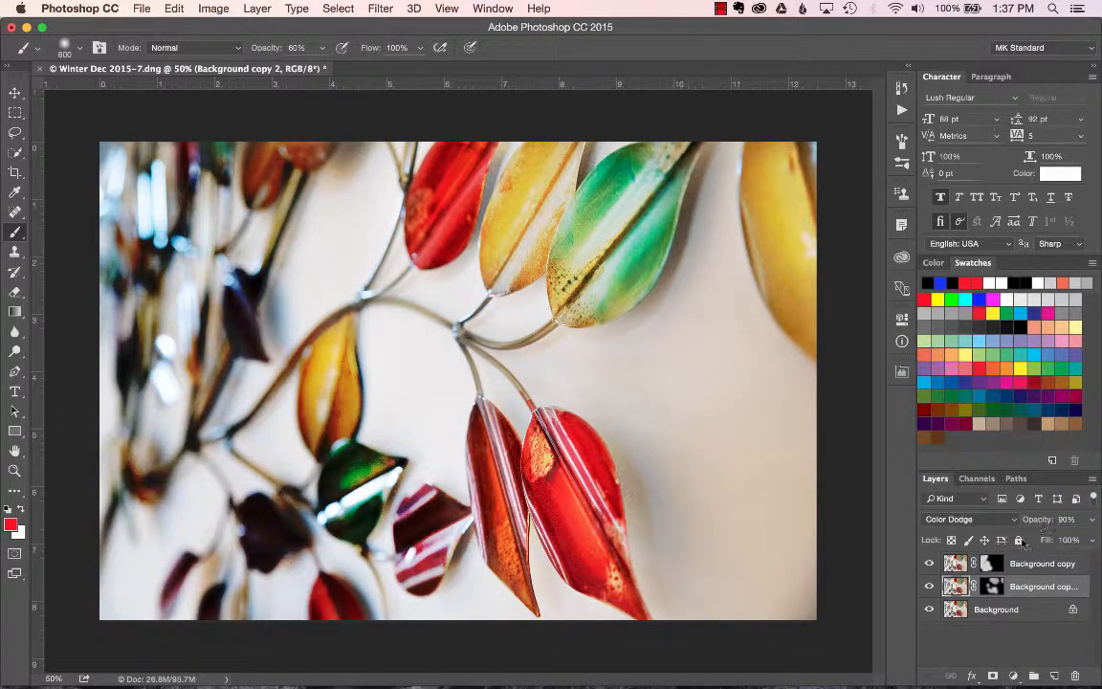
# Duplicate the Background layer as Background copy 3.
pyautogui.click(988, 641)
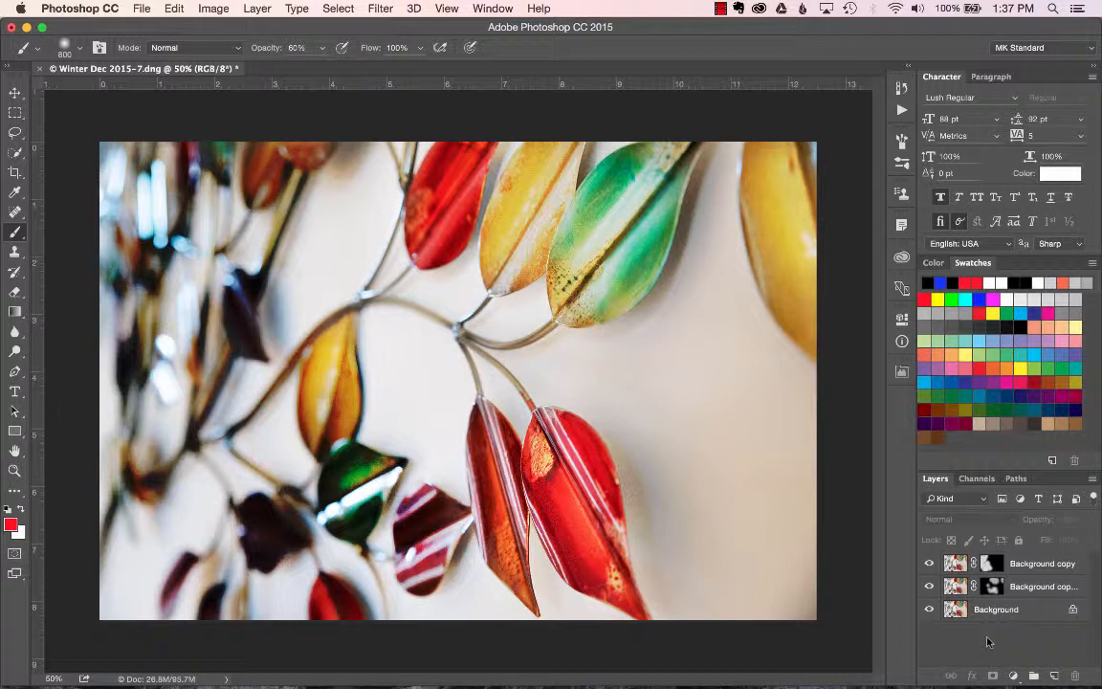
pyautogui.click(1028, 612)
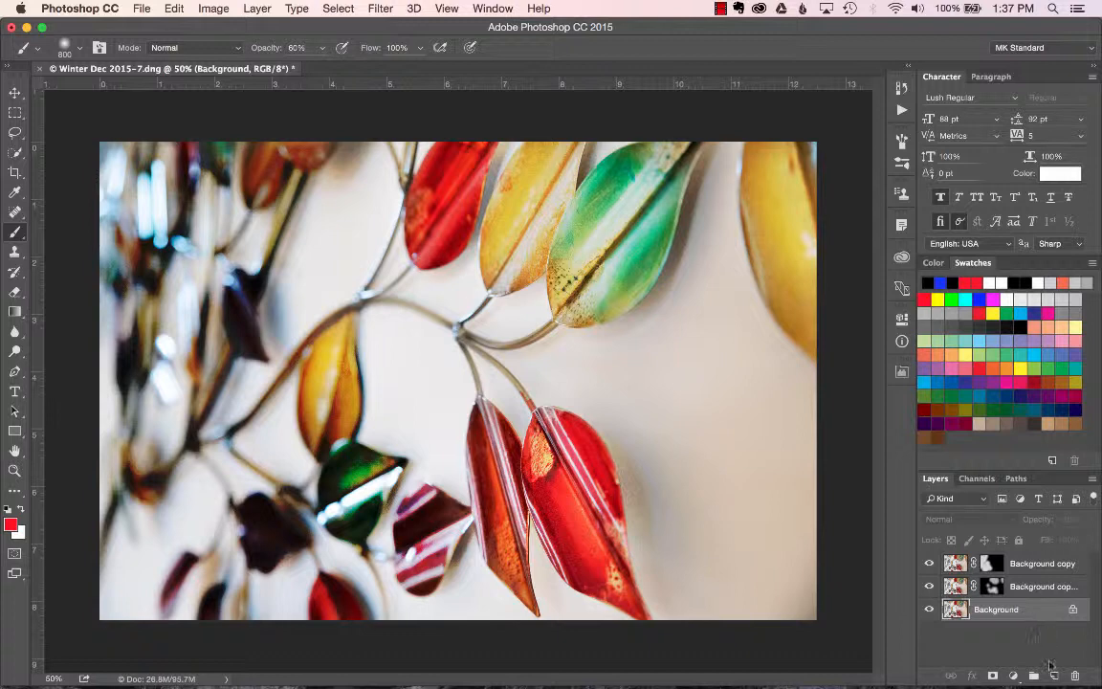
pyautogui.press('super+j')
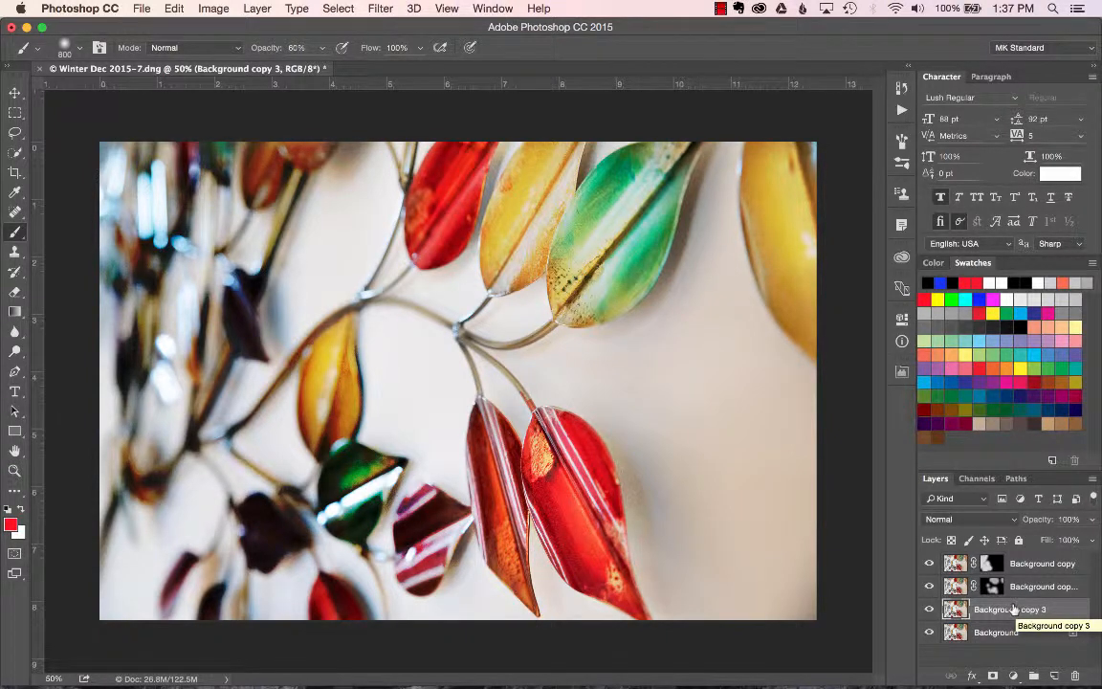
# Apply a Radial Blur to Background copy 3 with amount 12, Spin method and Good quality.
pyautogui.click(382, 9)
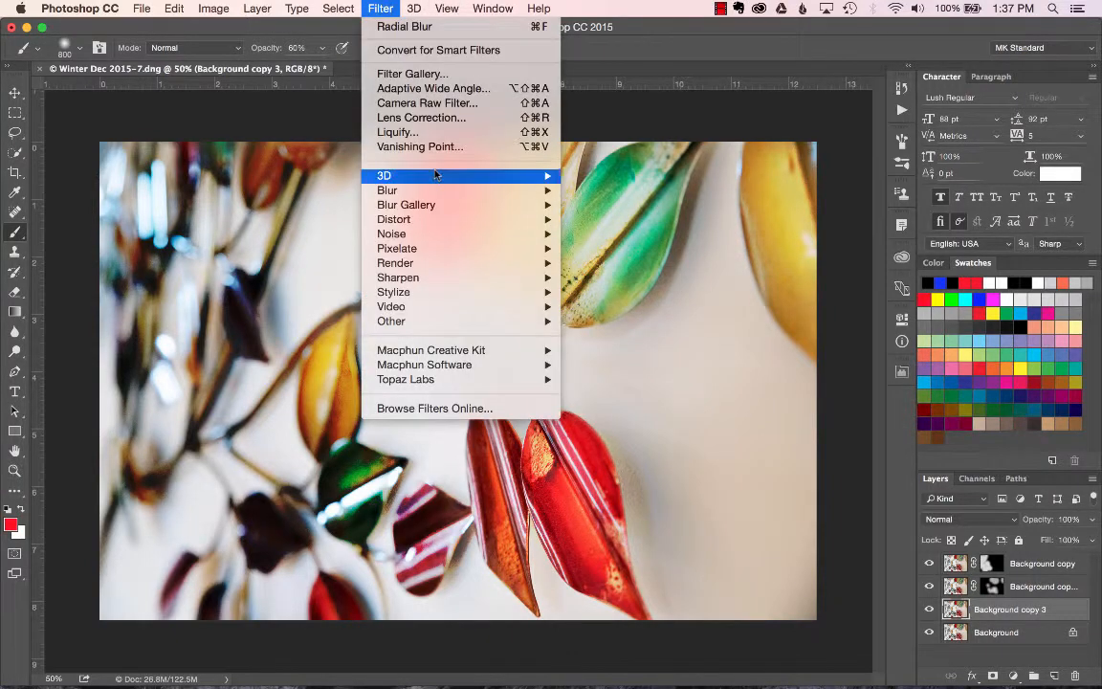
pyautogui.moveTo(483, 189)
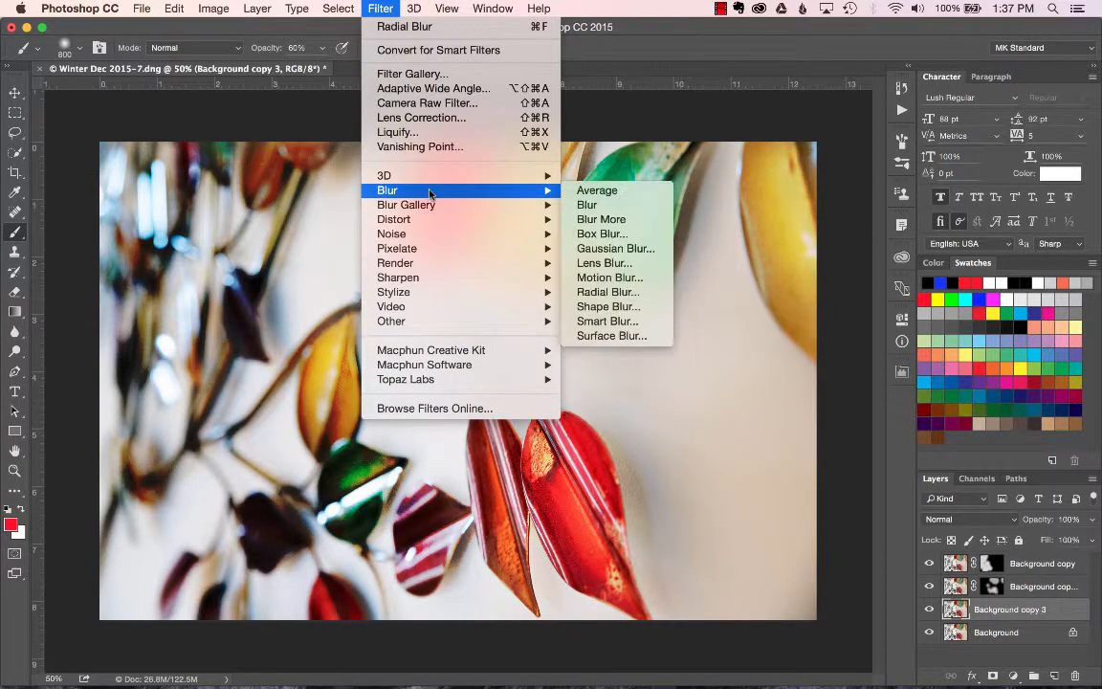
pyautogui.click(600, 294)
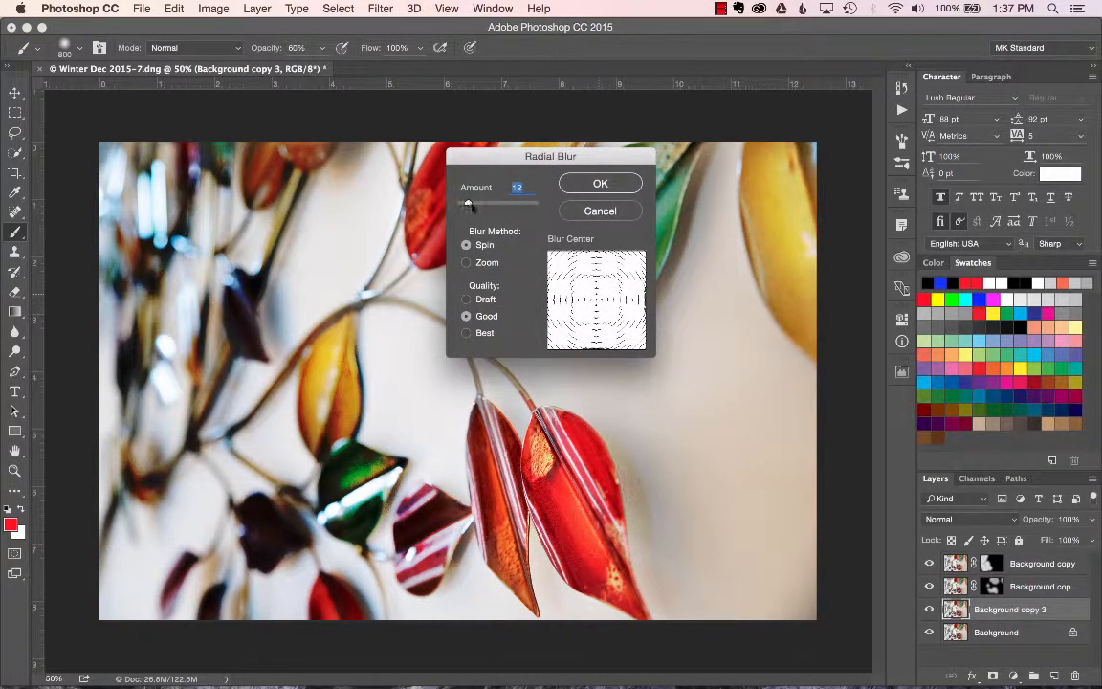
pyautogui.click(607, 190)
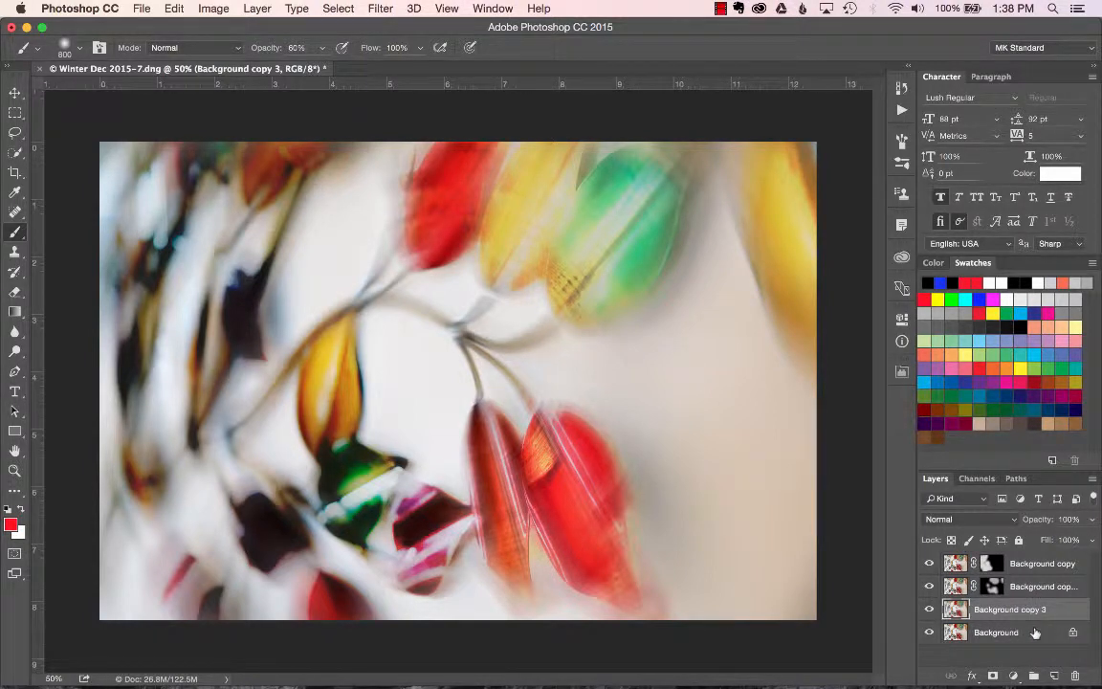
# Convert the locked Background layer into Layer 0 and move it above Background copy 3.
pyautogui.doubleClick(1035, 633)
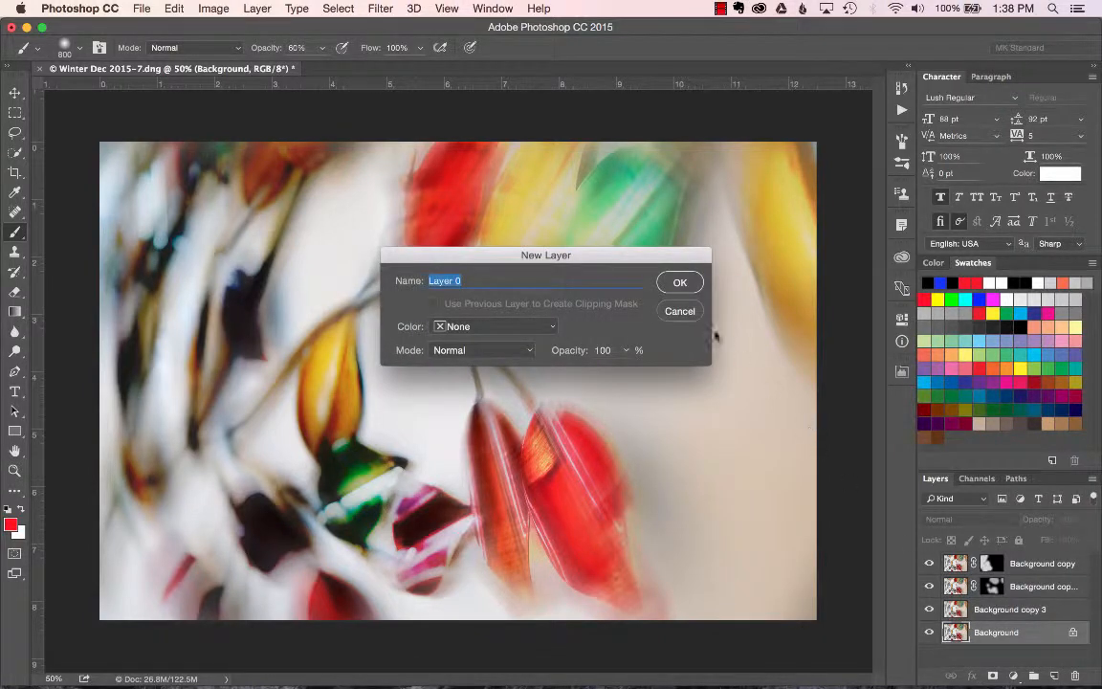
pyautogui.click(683, 282)
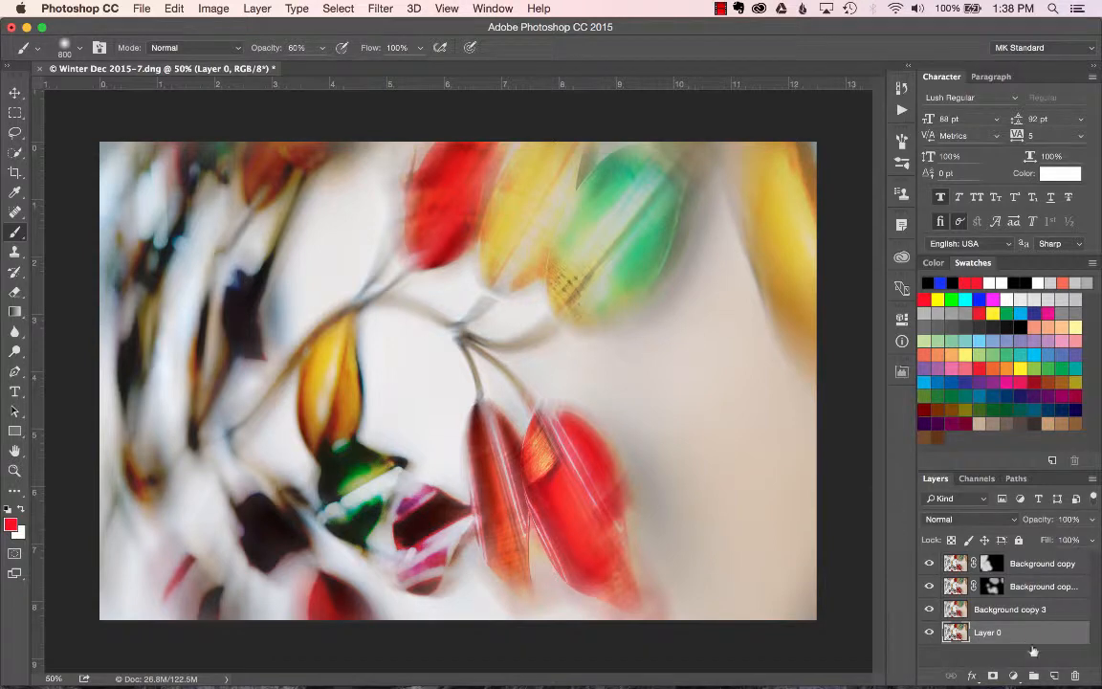
pyautogui.moveTo(1022, 637); pyautogui.dragTo(1020, 605)
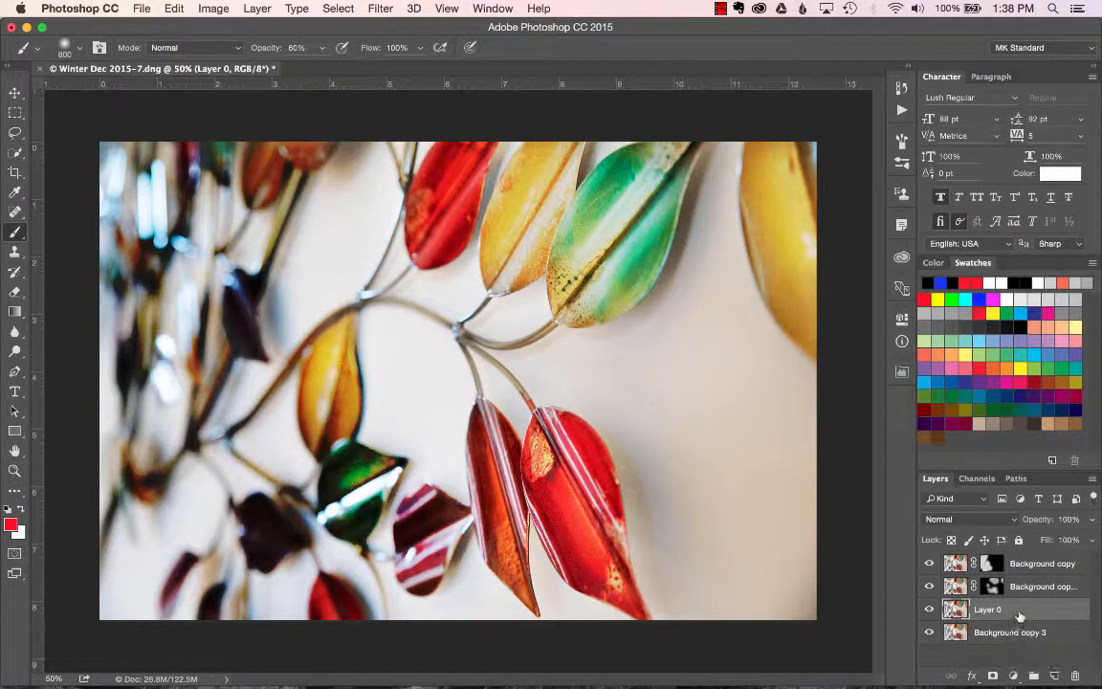
# Set Layer 0's blend mode to Darken.
pyautogui.click(1012, 520)
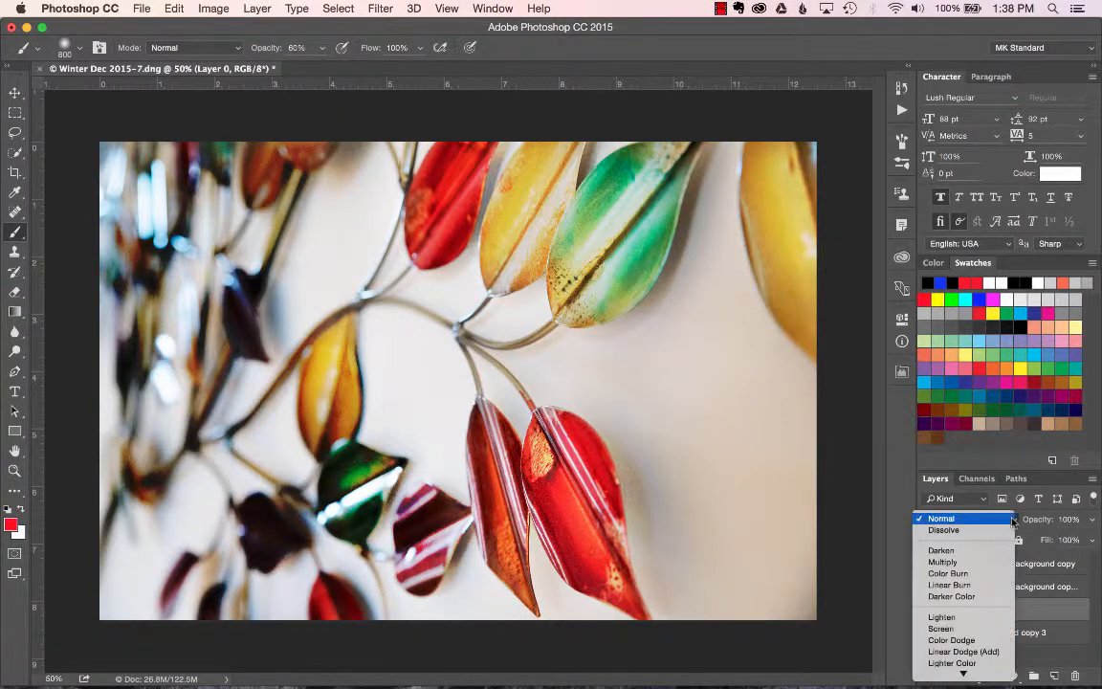
pyautogui.click(942, 549)
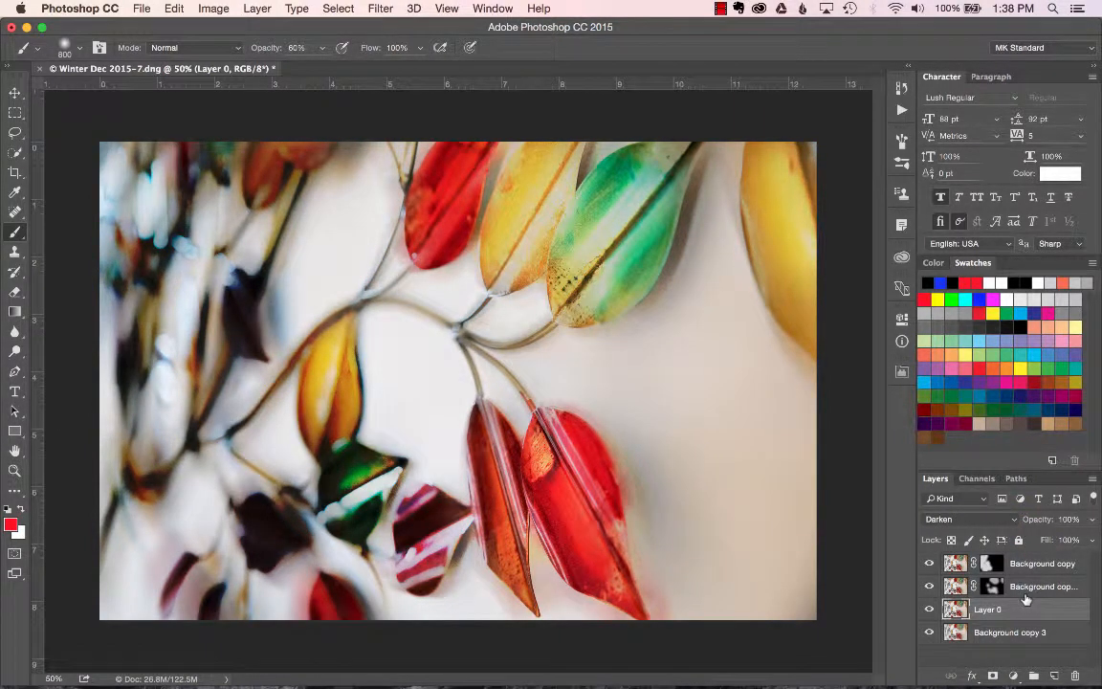
pyautogui.hotkey('shift', '+')
pyautogui.click(233, 50)
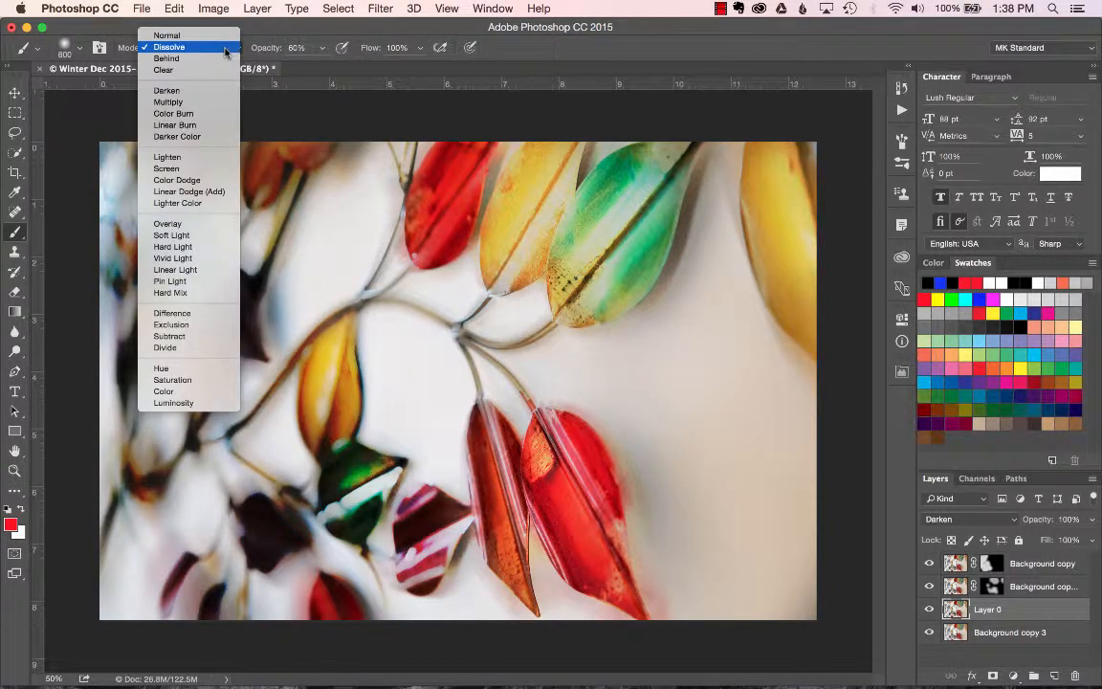
pyautogui.click(212, 33)
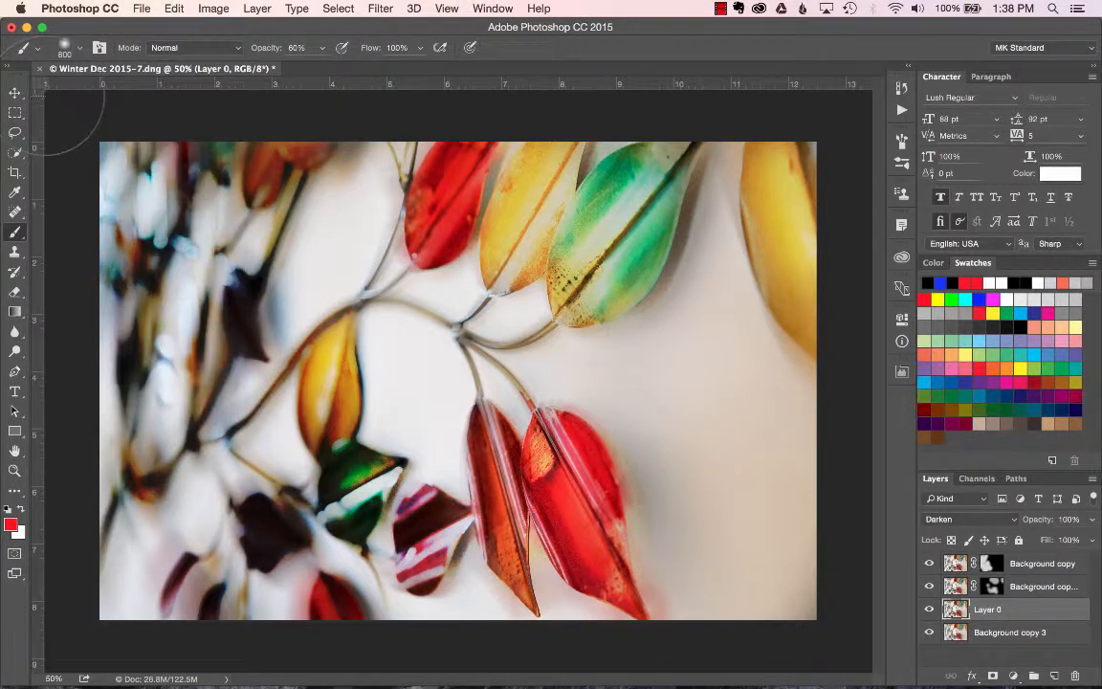
# With the Move tool active, step Layer 0's blend mode through Multiply, Color Burn, Darker Color, Color Dodge and Linear Light to Hard Mix.
pyautogui.click(14, 93)
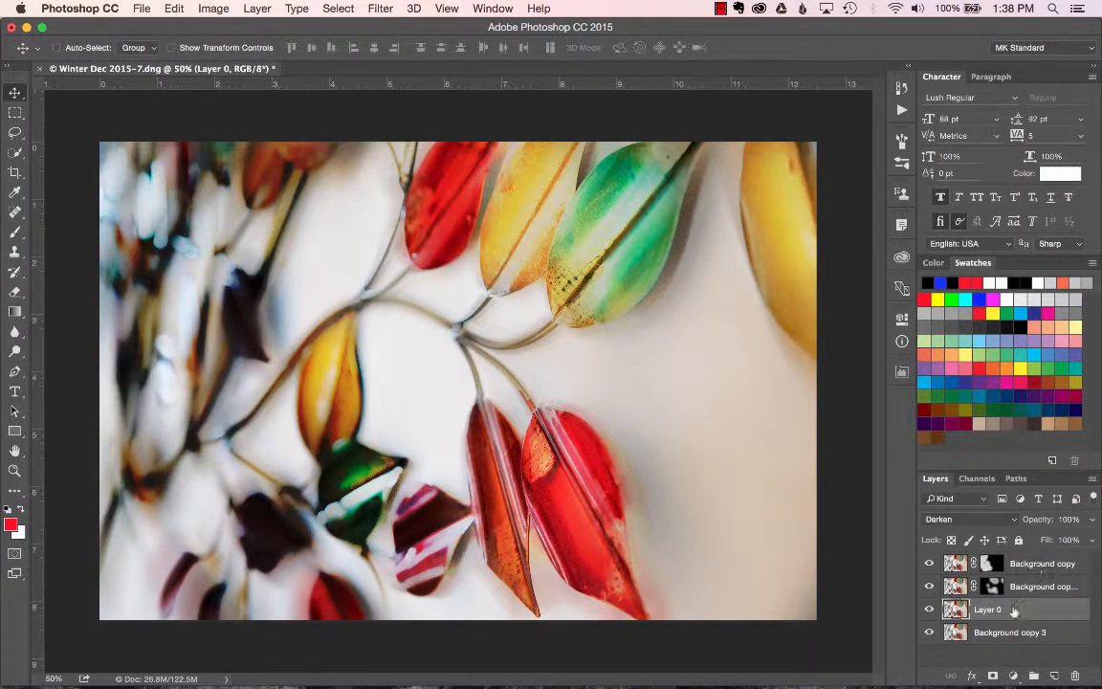
pyautogui.hotkey('shift', '+')
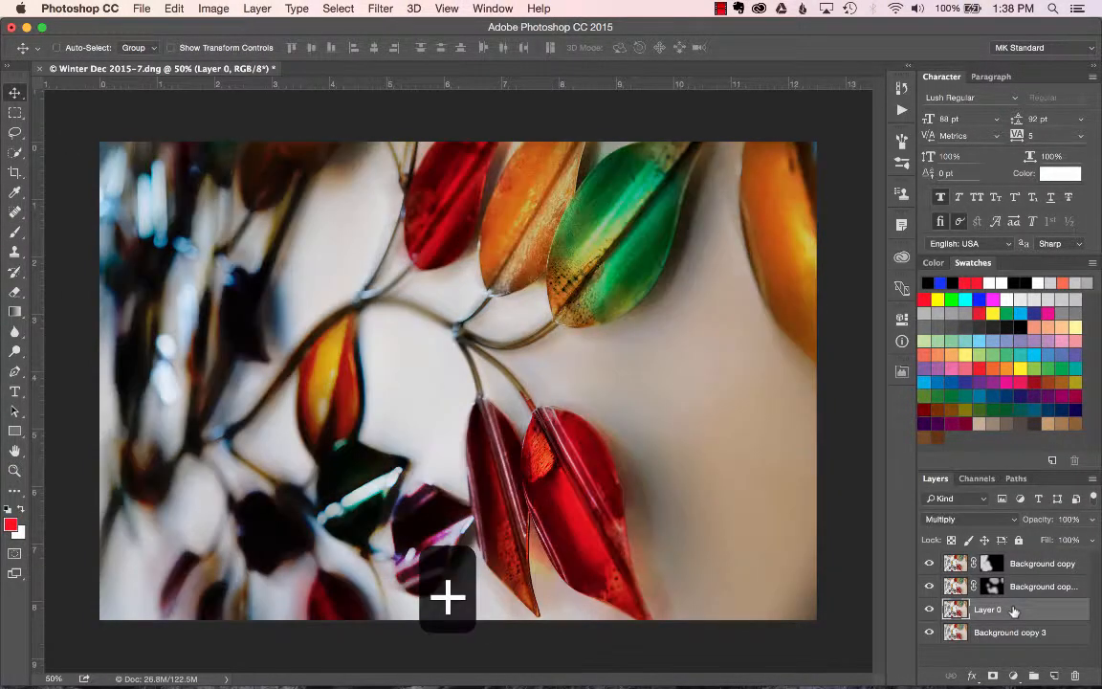
pyautogui.hotkey('shift', '+')
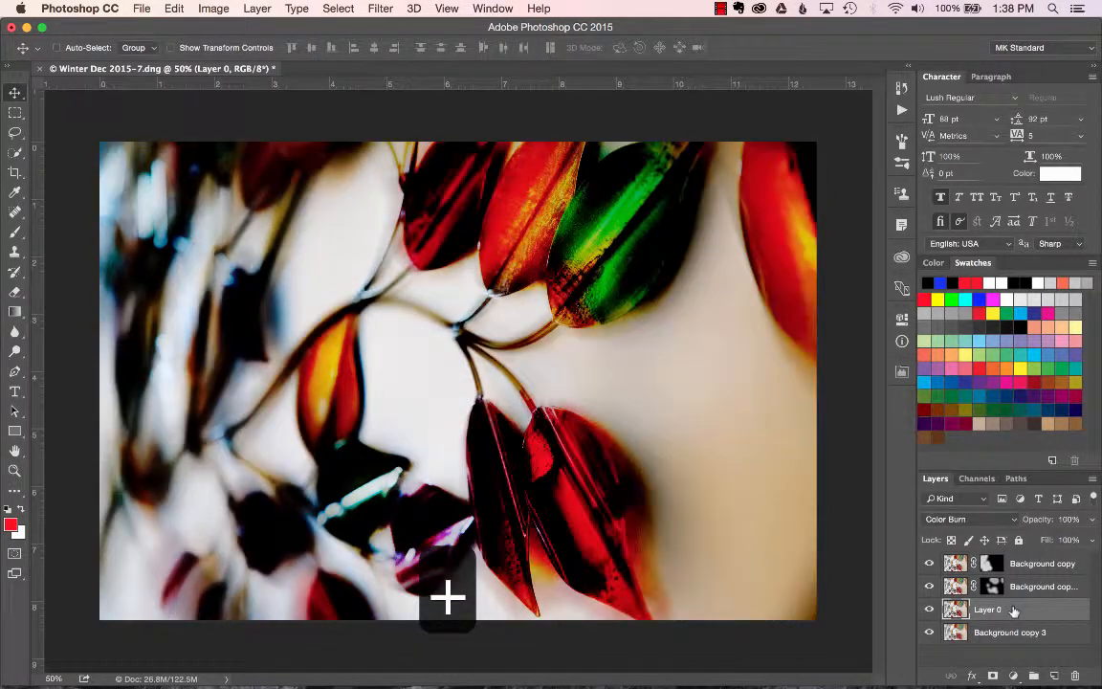
pyautogui.hotkey('shift', '+')
pyautogui.hotkey('shift', '+')
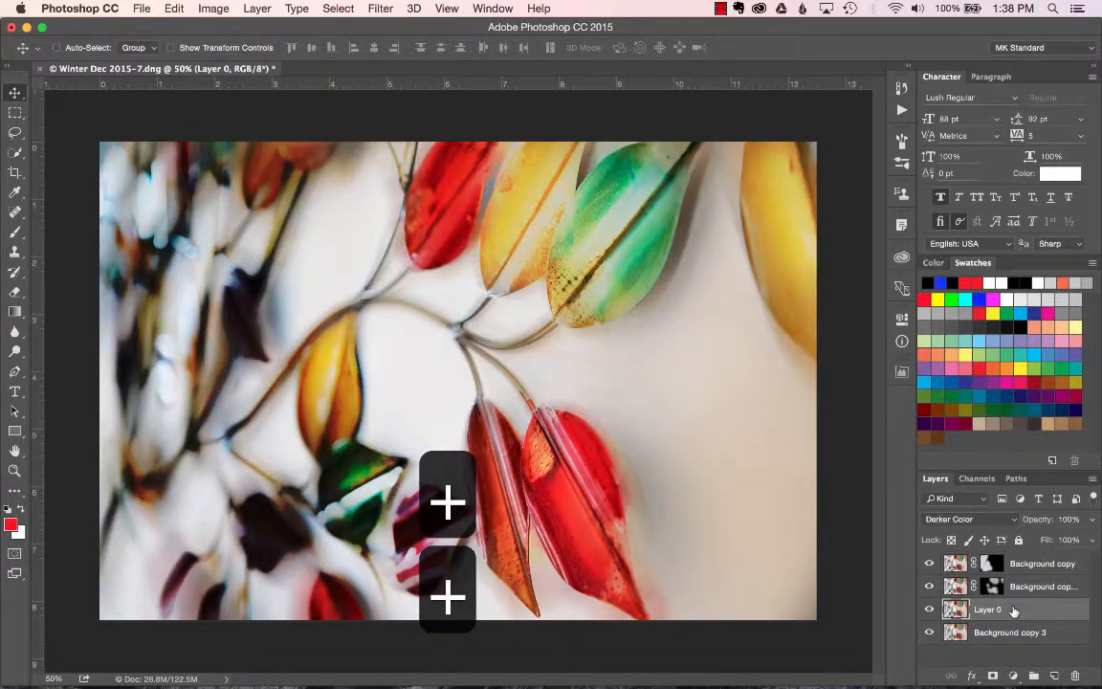
pyautogui.hotkey('shift', '+')
pyautogui.hotkey('shift', '+')
pyautogui.hotkey('shift', '+')
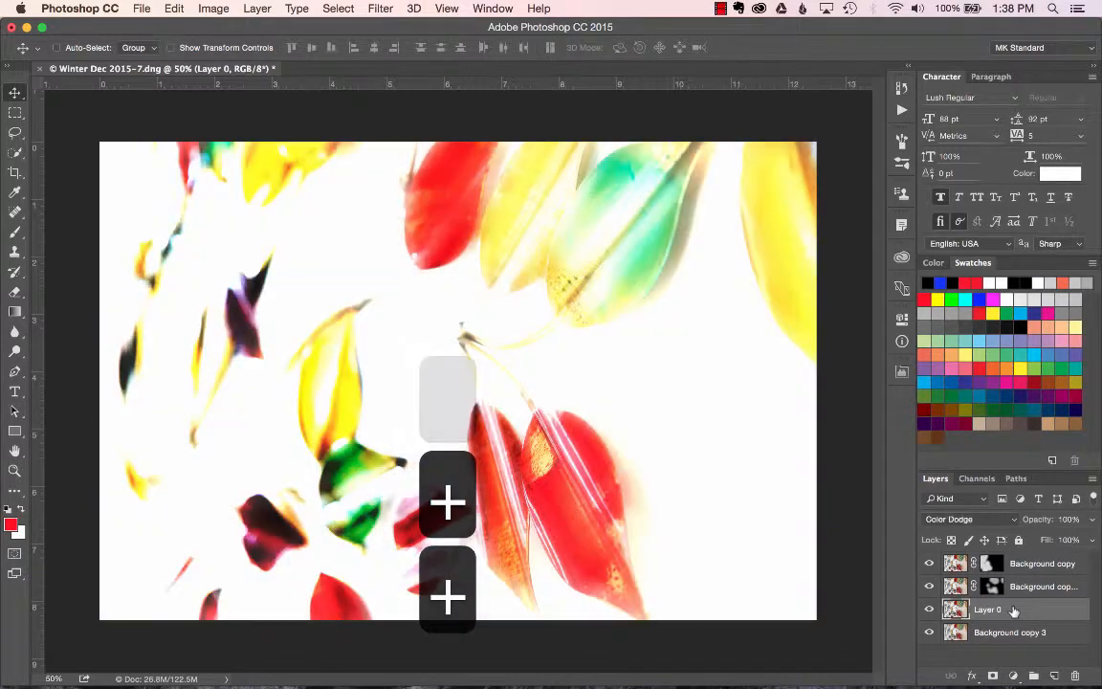
pyautogui.hotkey('shift', '+')
pyautogui.hotkey('shift', '+')
pyautogui.hotkey('shift', '+')
pyautogui.hotkey('shift', '+')
pyautogui.hotkey('shift', '+')
pyautogui.hotkey('shift', '+')
pyautogui.hotkey('shift', '+')
pyautogui.hotkey('shift', '+')
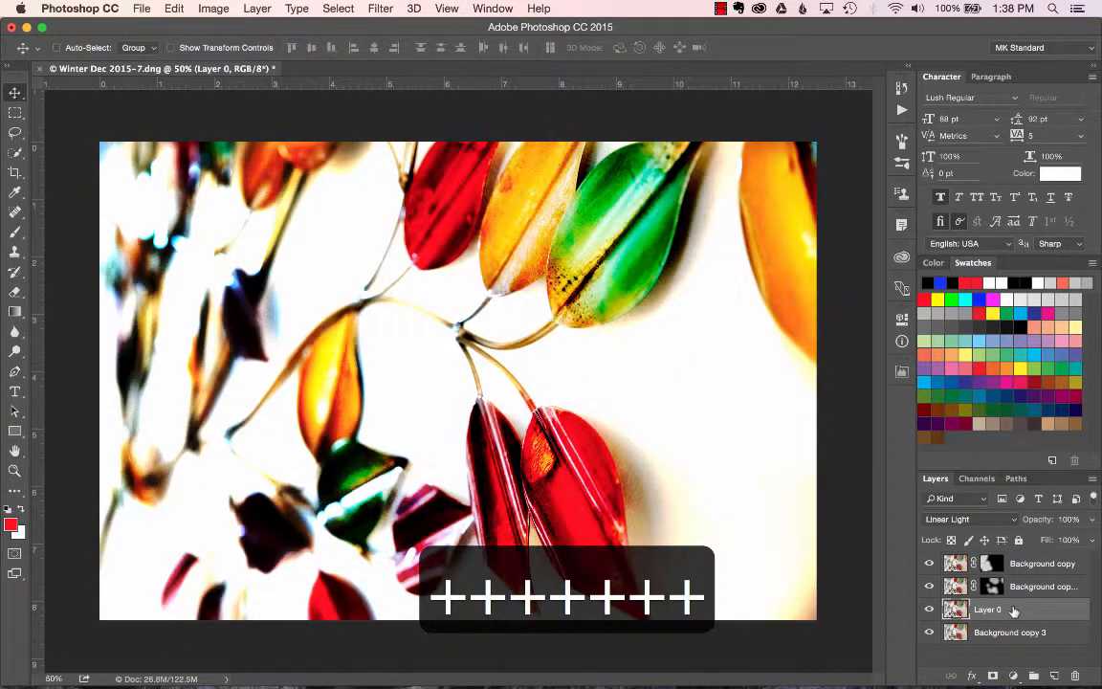
pyautogui.hotkey('shift', '+')
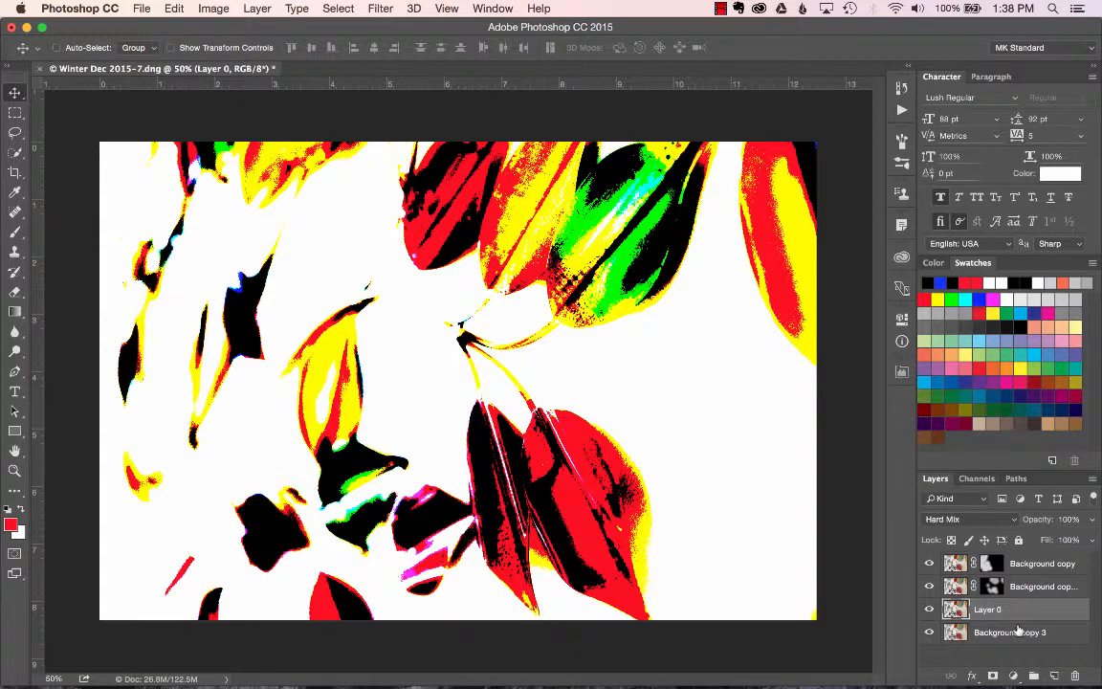
# Delete the Background copy 3 layer.
pyautogui.moveTo(1018, 629); pyautogui.dragTo(1076, 677)
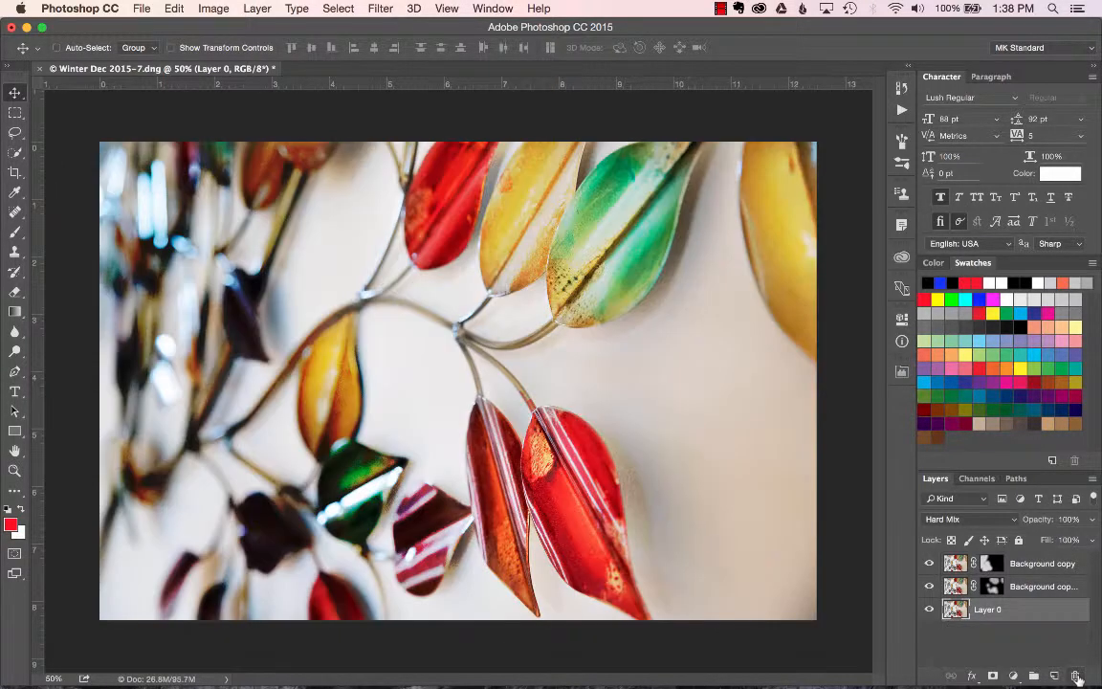